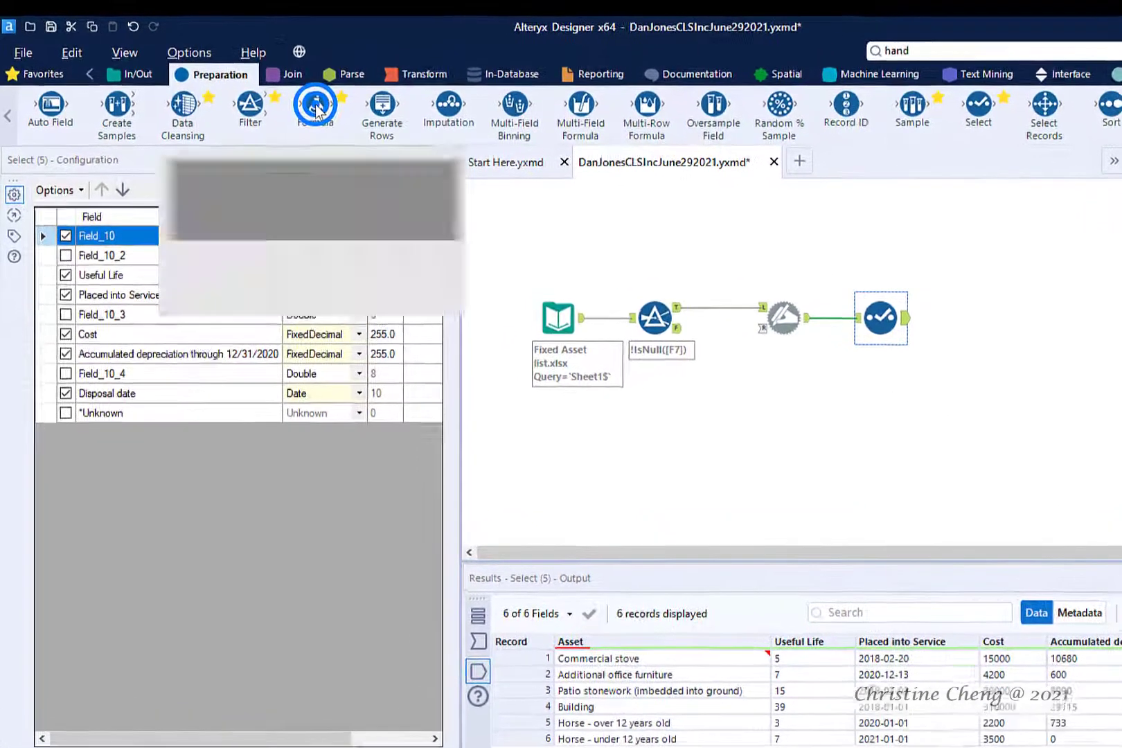
Drop a Formula tool from the Preparation palette onto the canvas right after the Select tool.
mouse_move(298, 102)
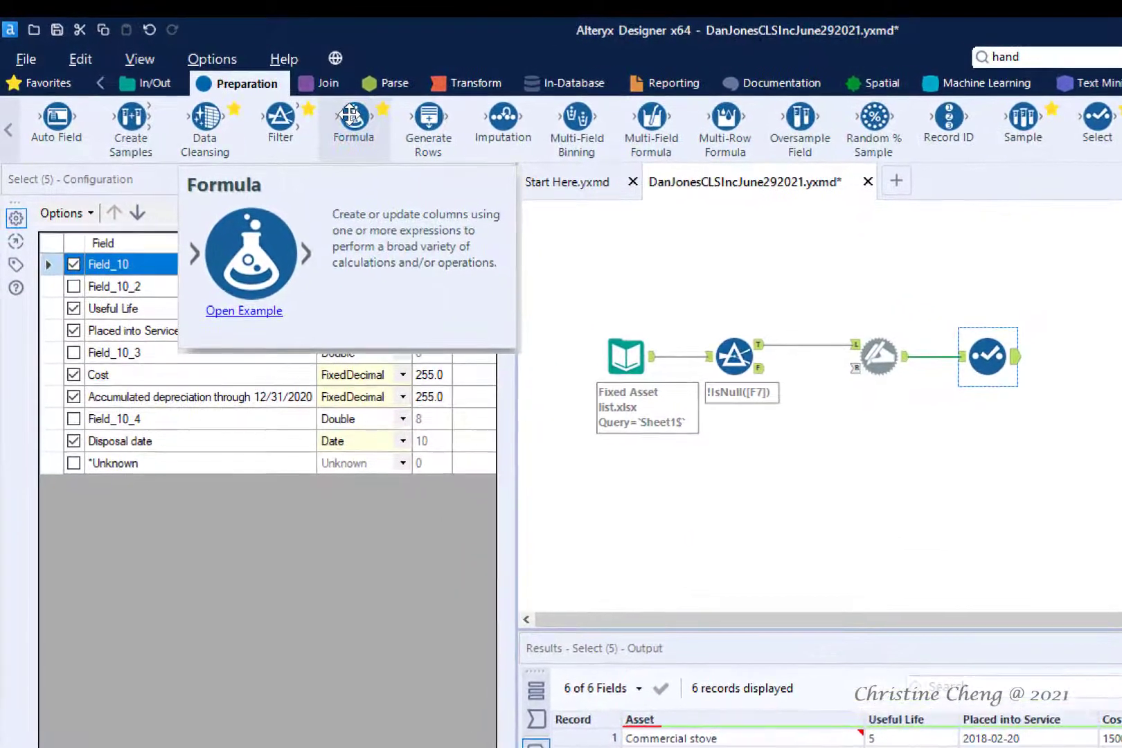
left_click_drag(351, 116, 1086, 354)
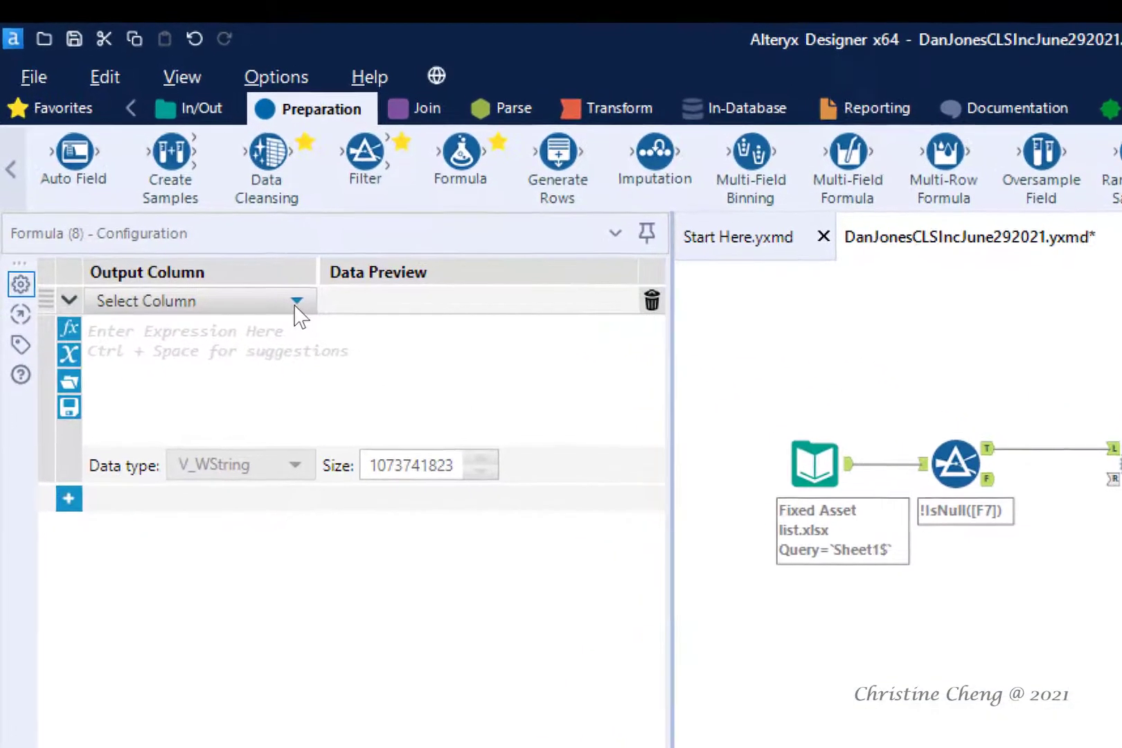
Add a new output column named 'Placed into Service - Year'.
left_click(297, 309)
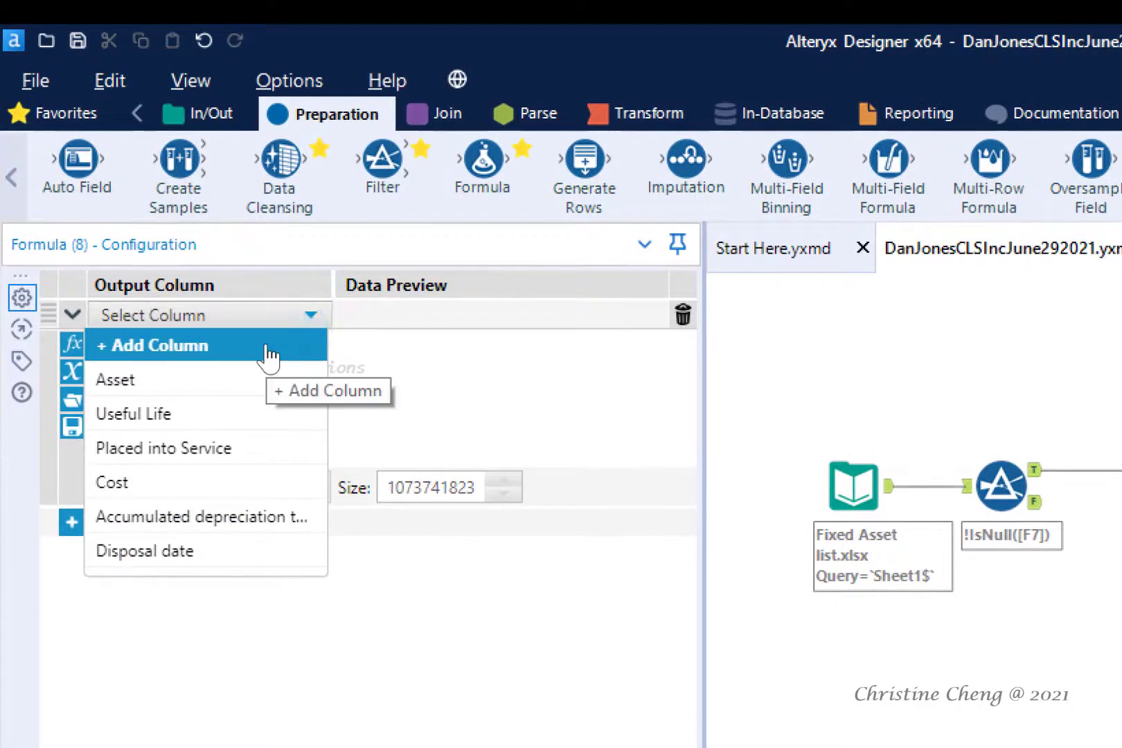
left_click(267, 347)
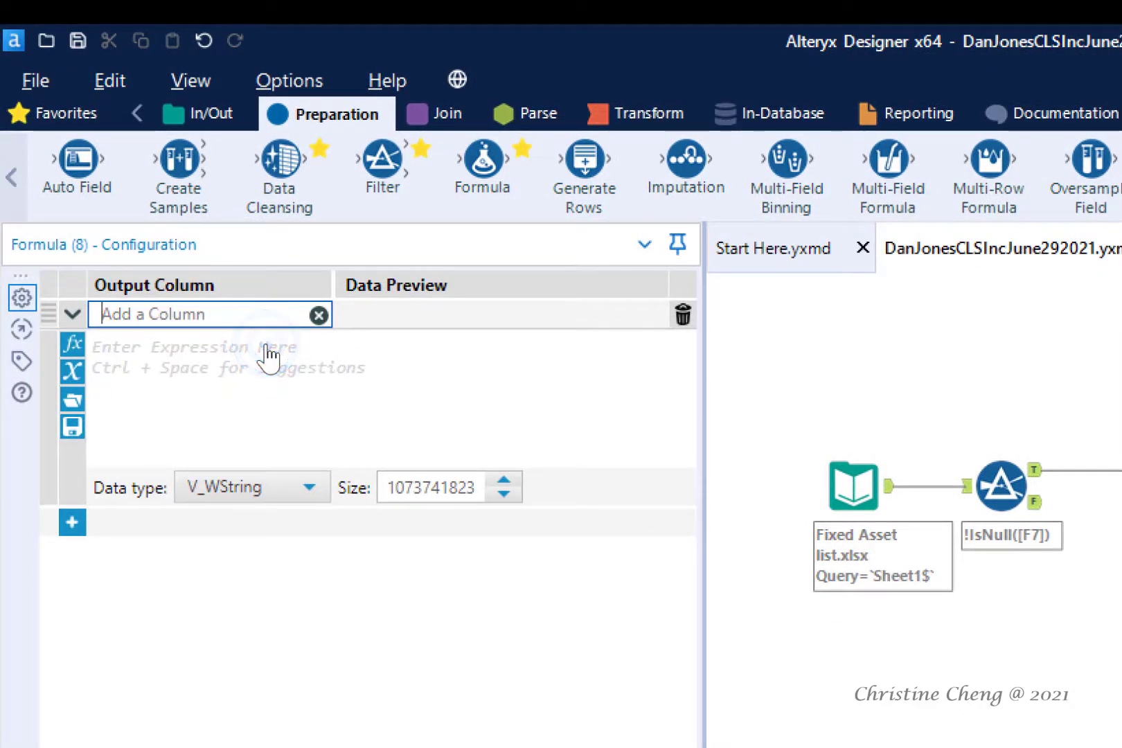
type("Plac")
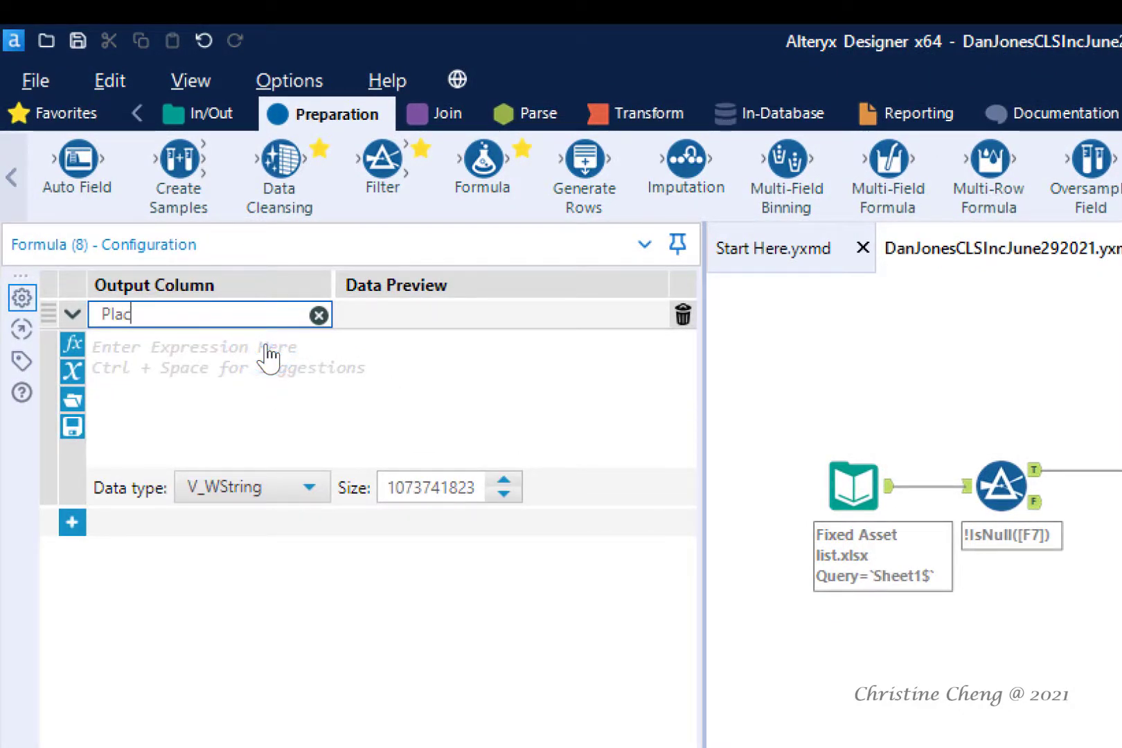
type("ed into Service - Year")
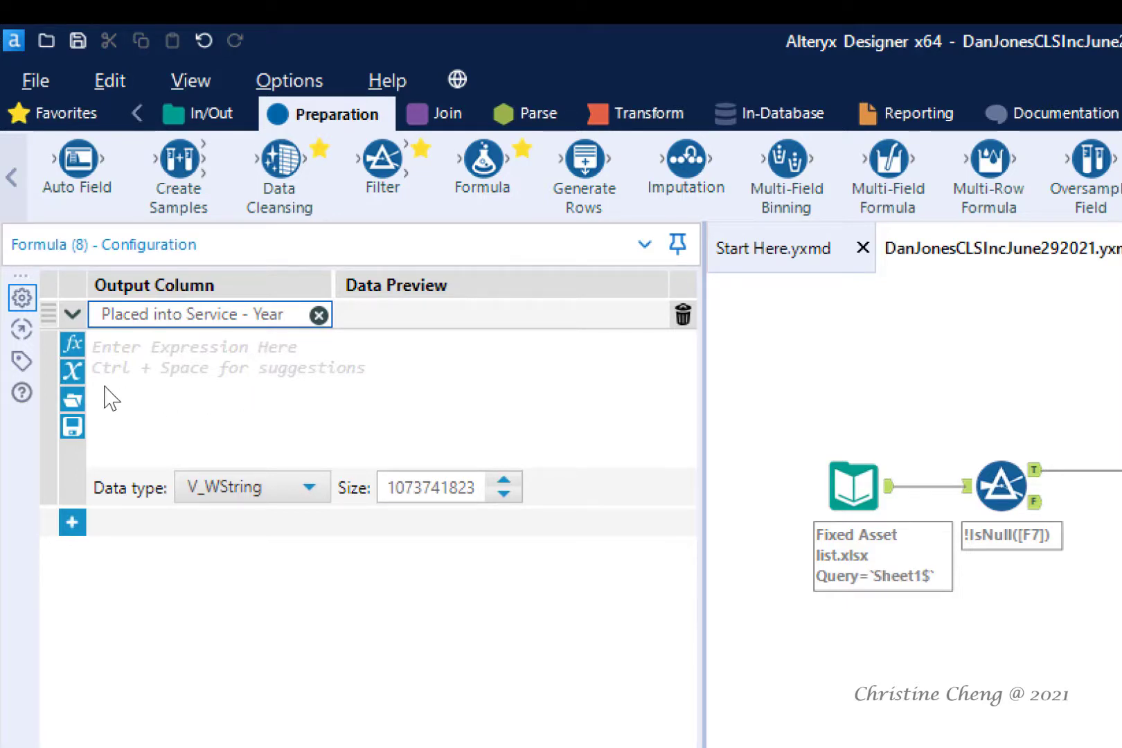
Set its expression to DateTimeYear([Placed into Service]) using the DateTime functions list.
left_click(72, 343)
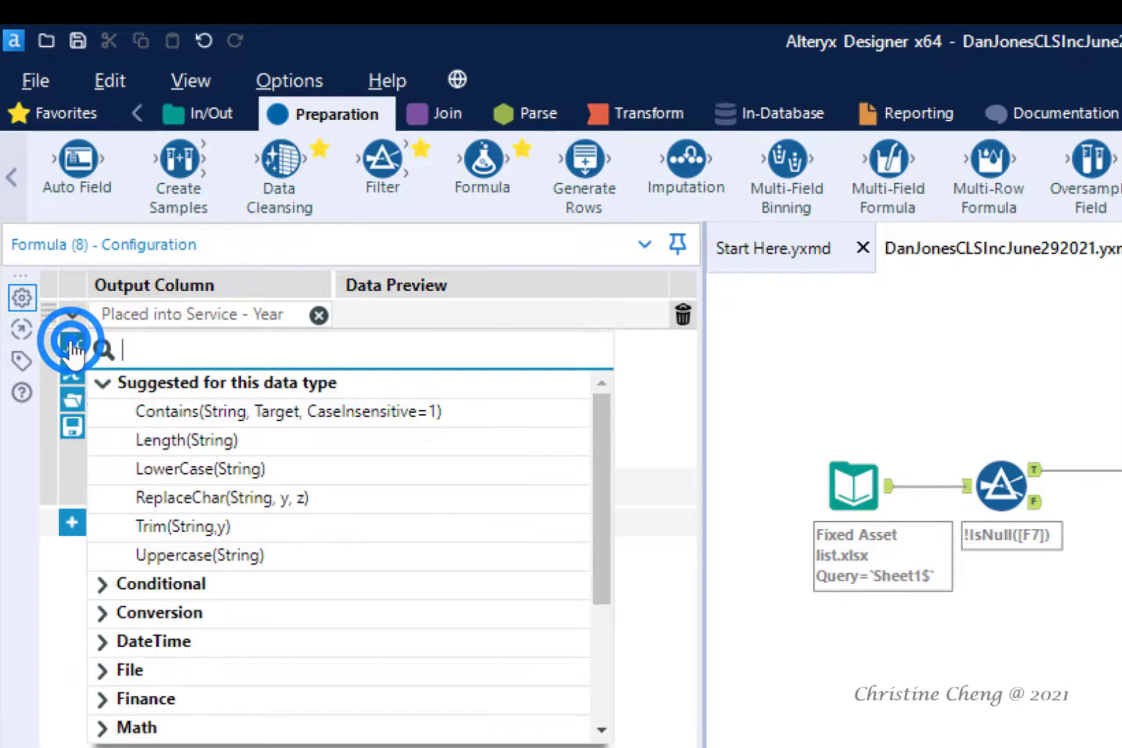
left_click(103, 641)
left_click(109, 643)
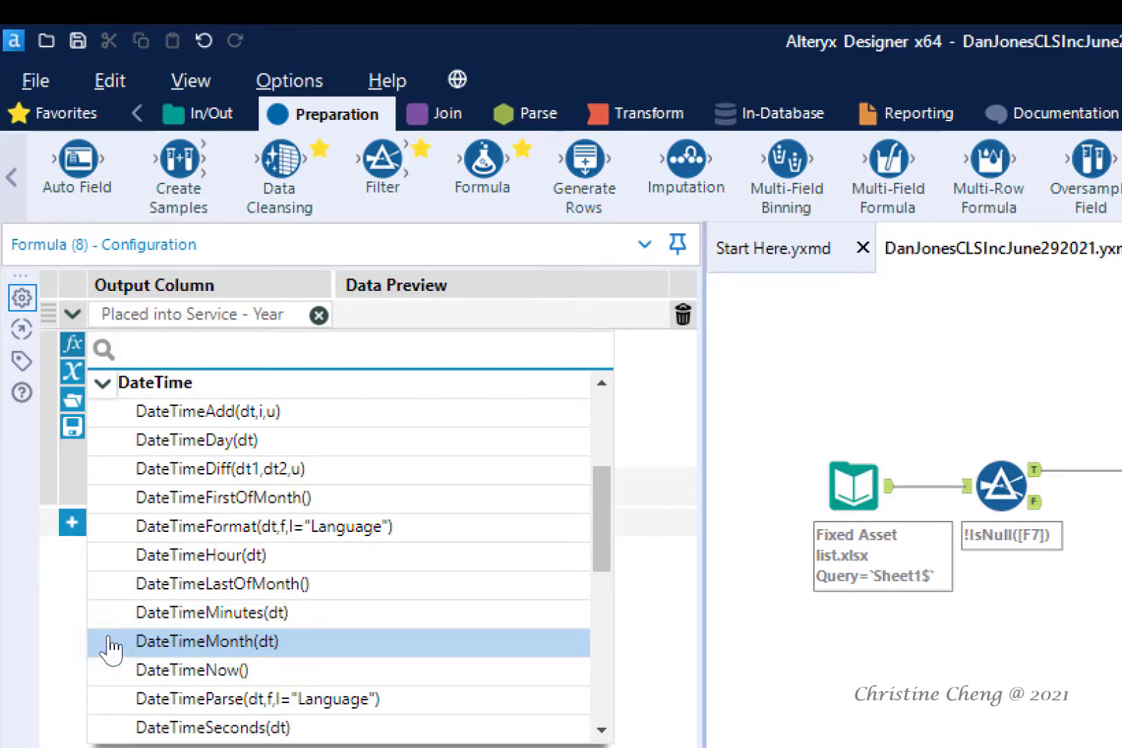
left_click_drag(602, 523, 600, 602)
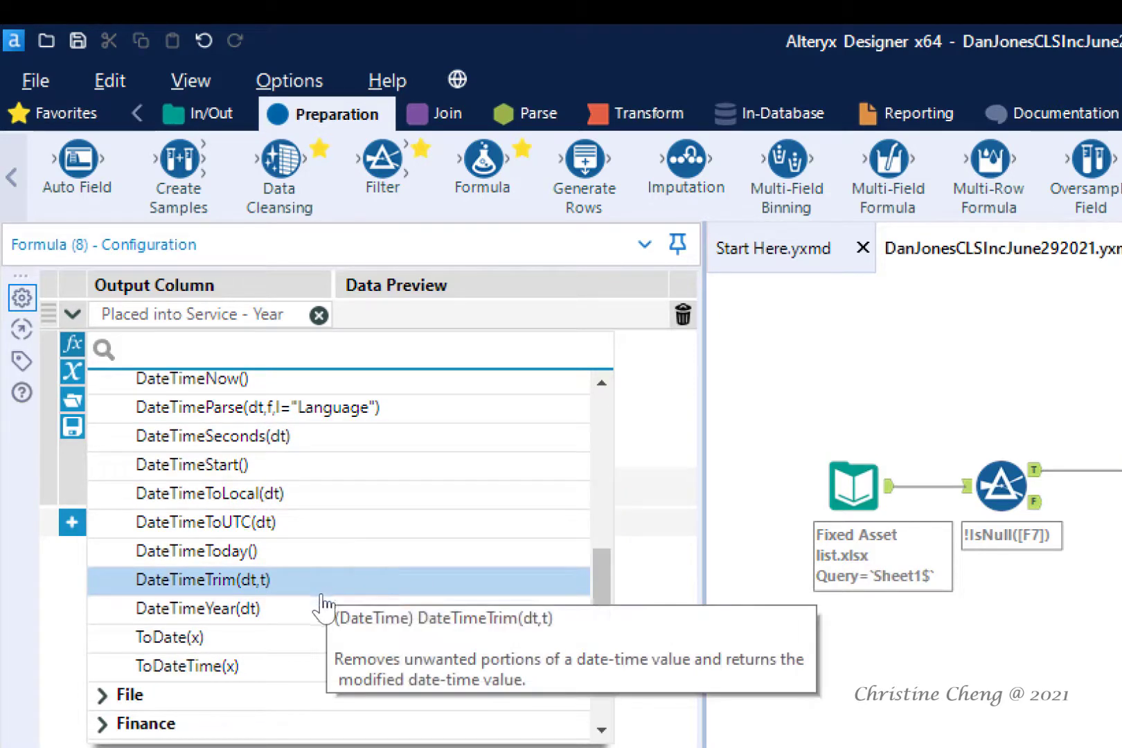
left_click(256, 610)
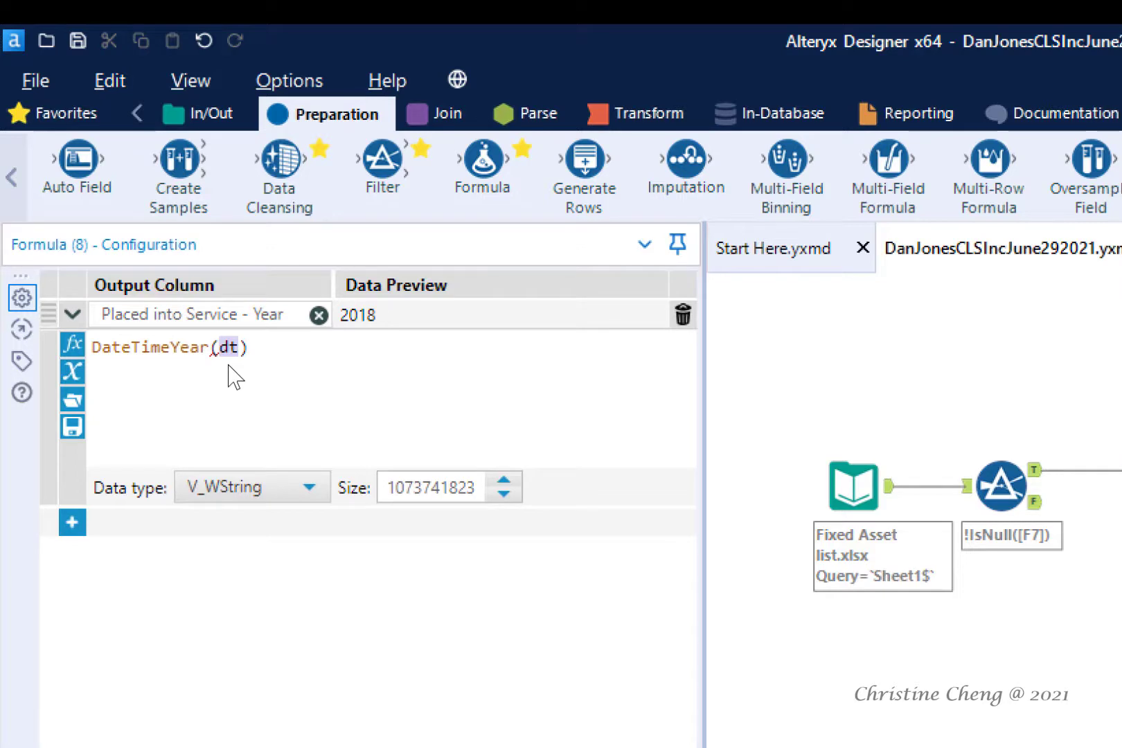
type("[")
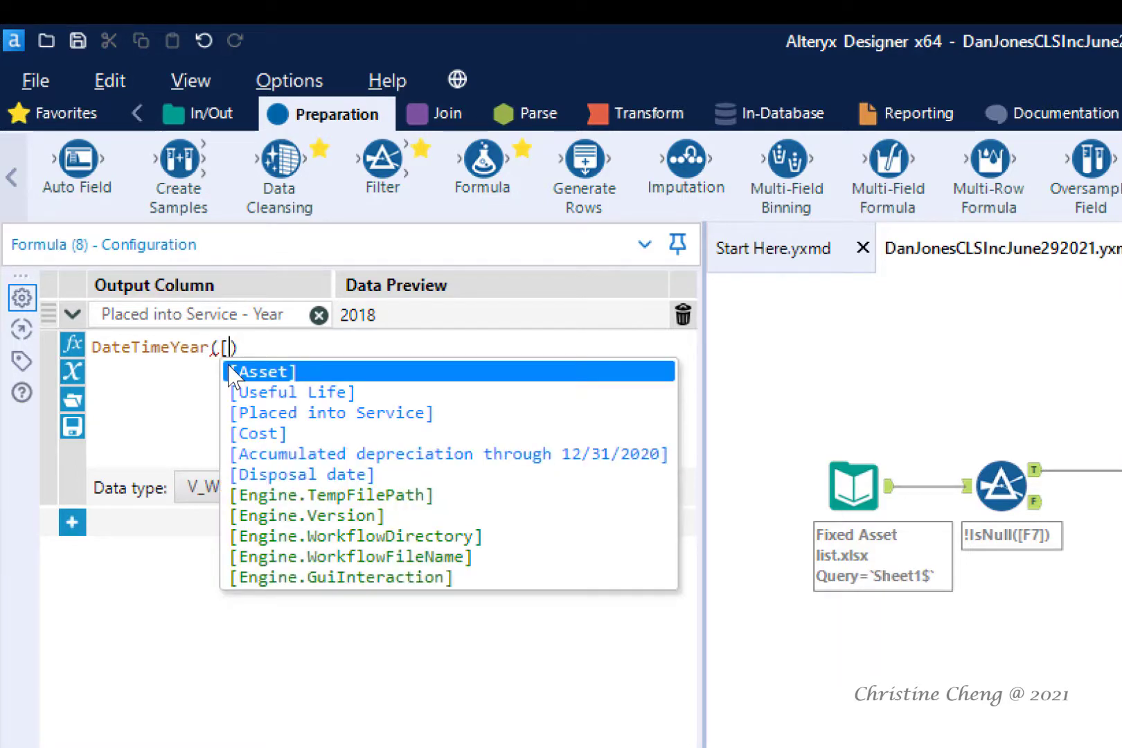
left_click(236, 413)
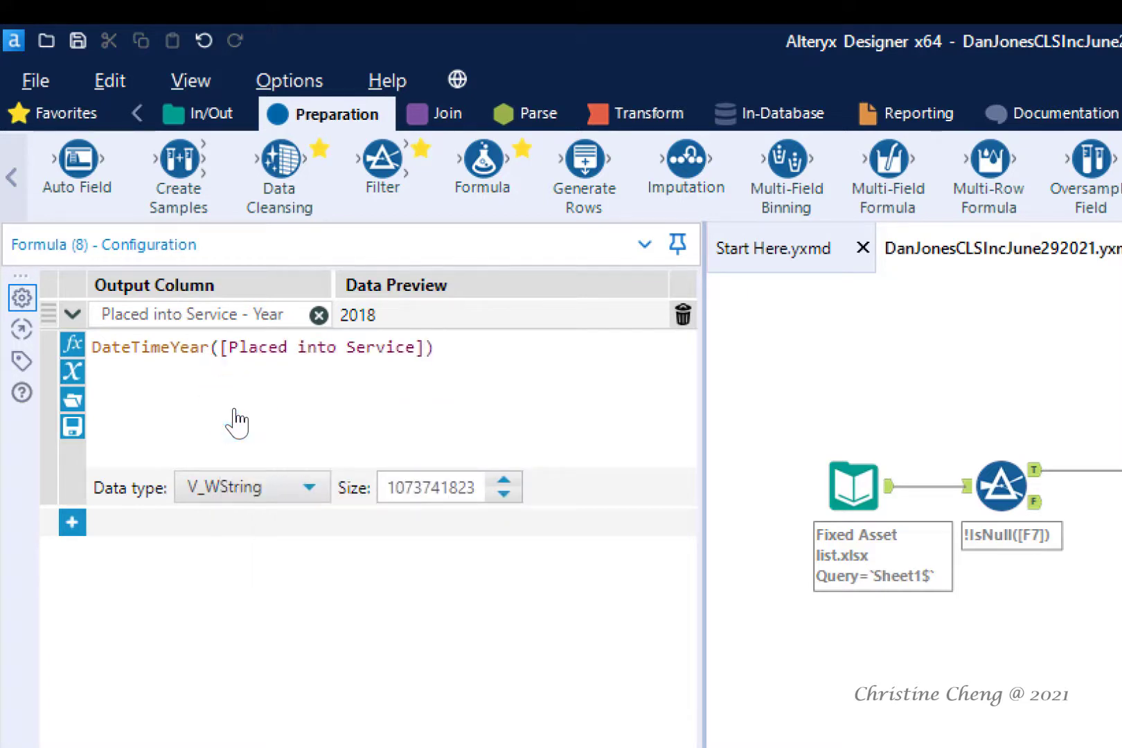
Set the year column's data type to Double.
left_click(278, 496)
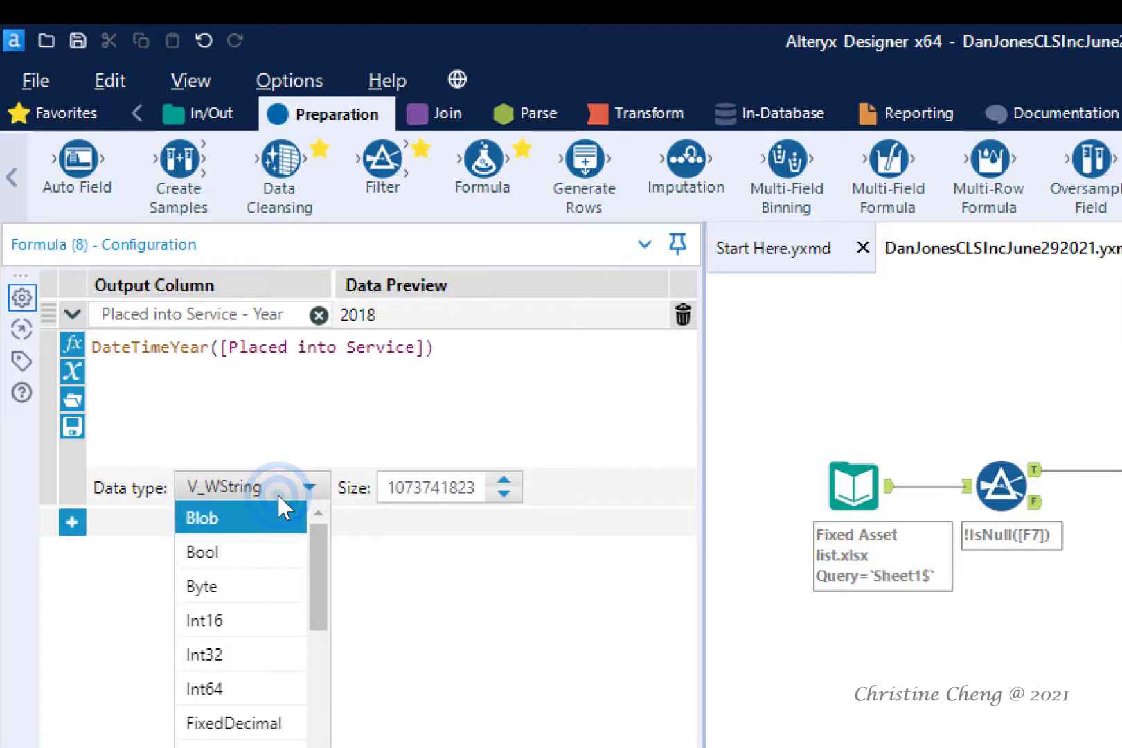
left_click_drag(324, 603, 330, 652)
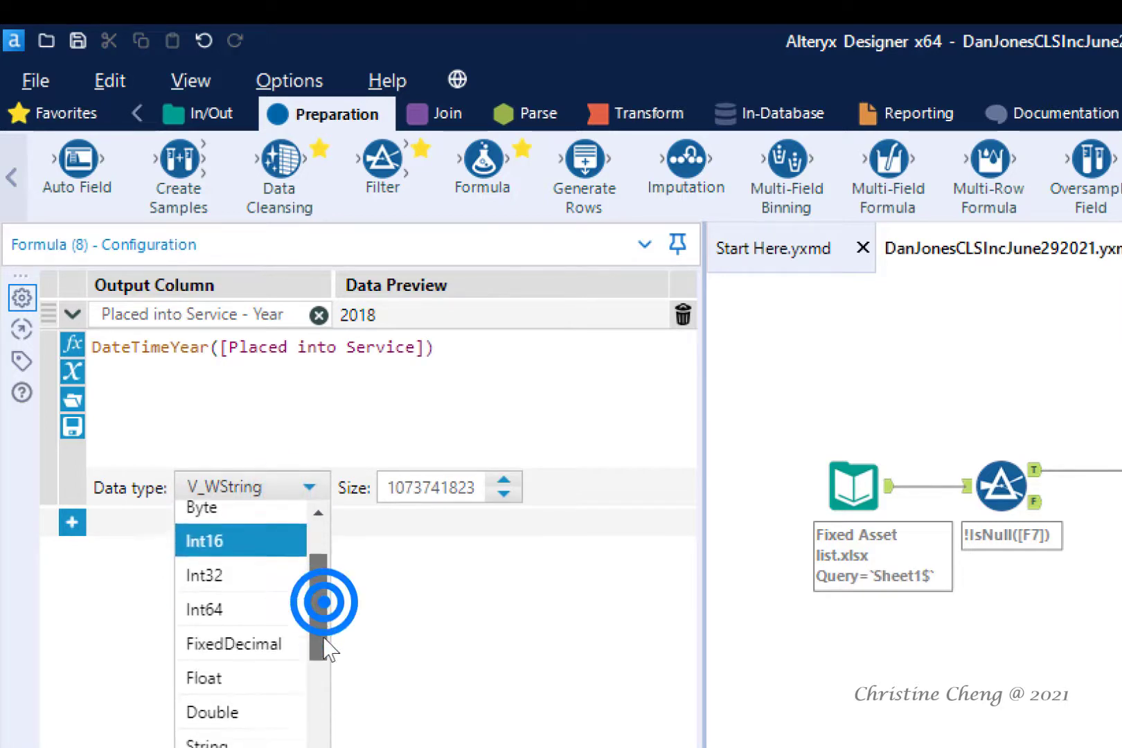
scroll(291, 645, "down", 1)
left_click(252, 608)
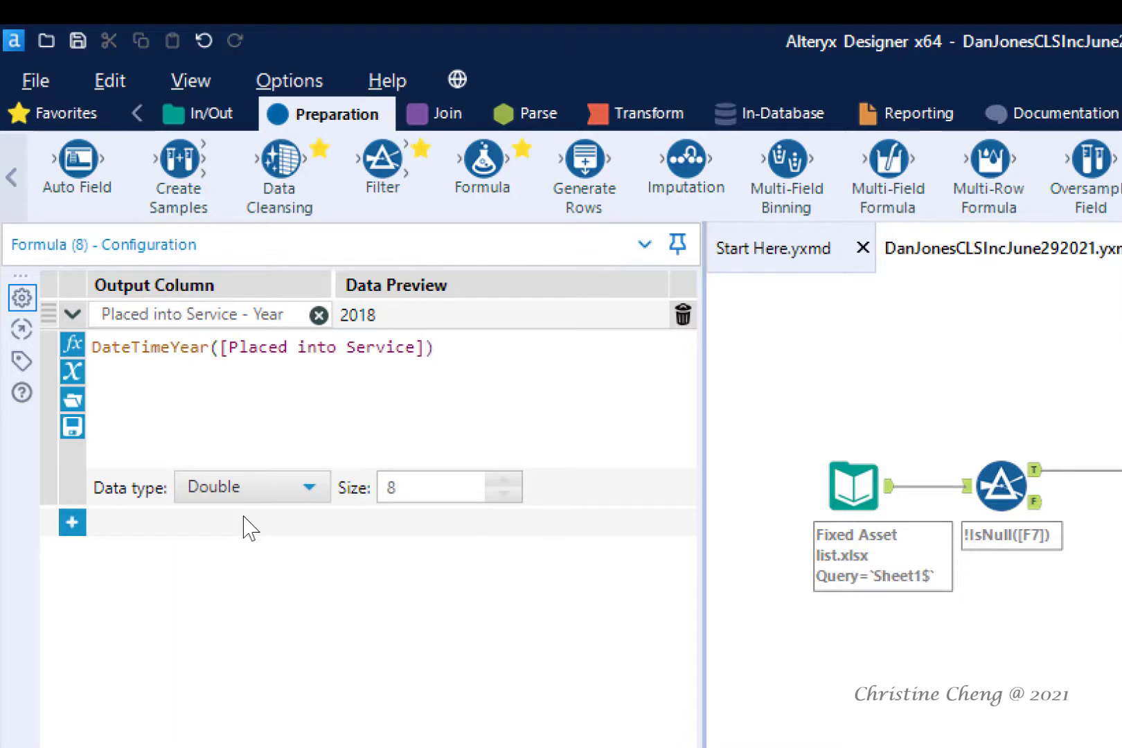
Add a second formula row creating a new column named 'Placed into Service - Month'.
left_click(72, 523)
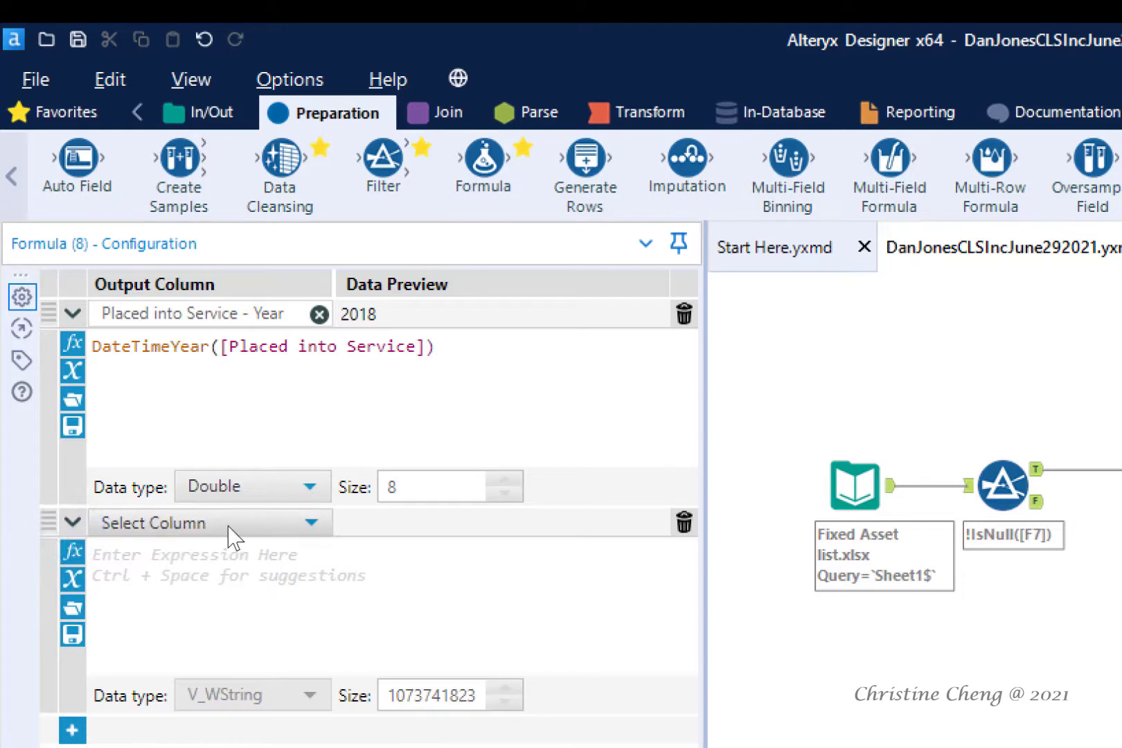
left_click(309, 520)
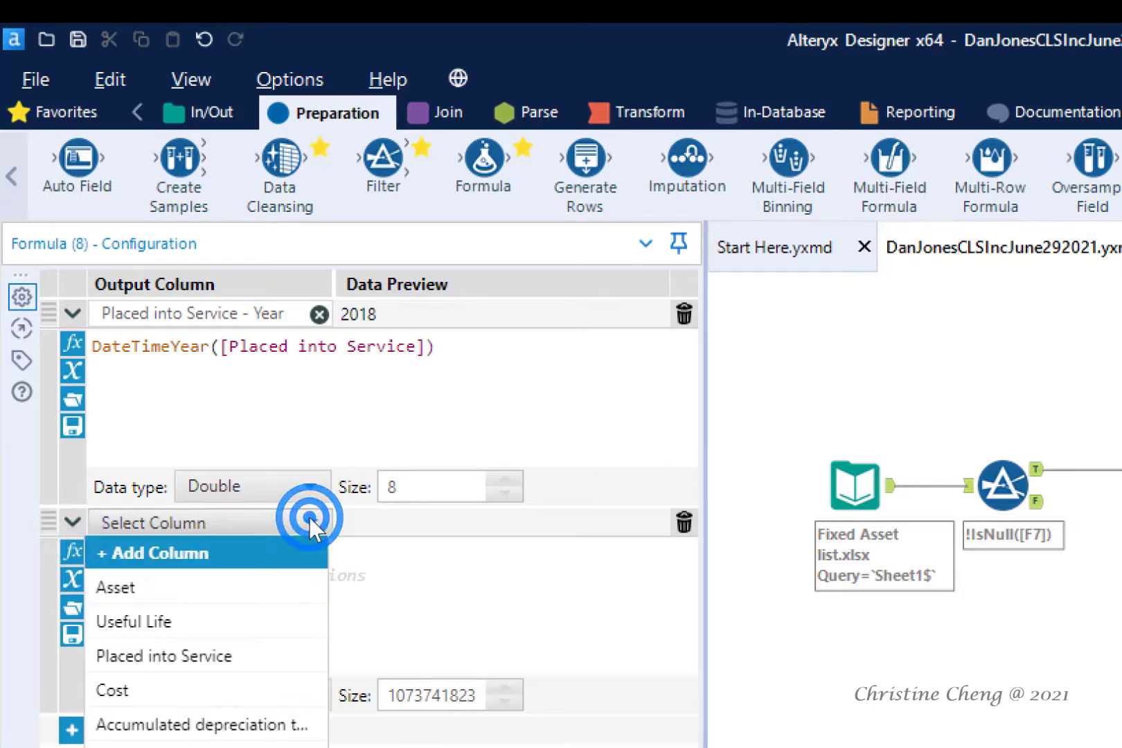
left_click(242, 554)
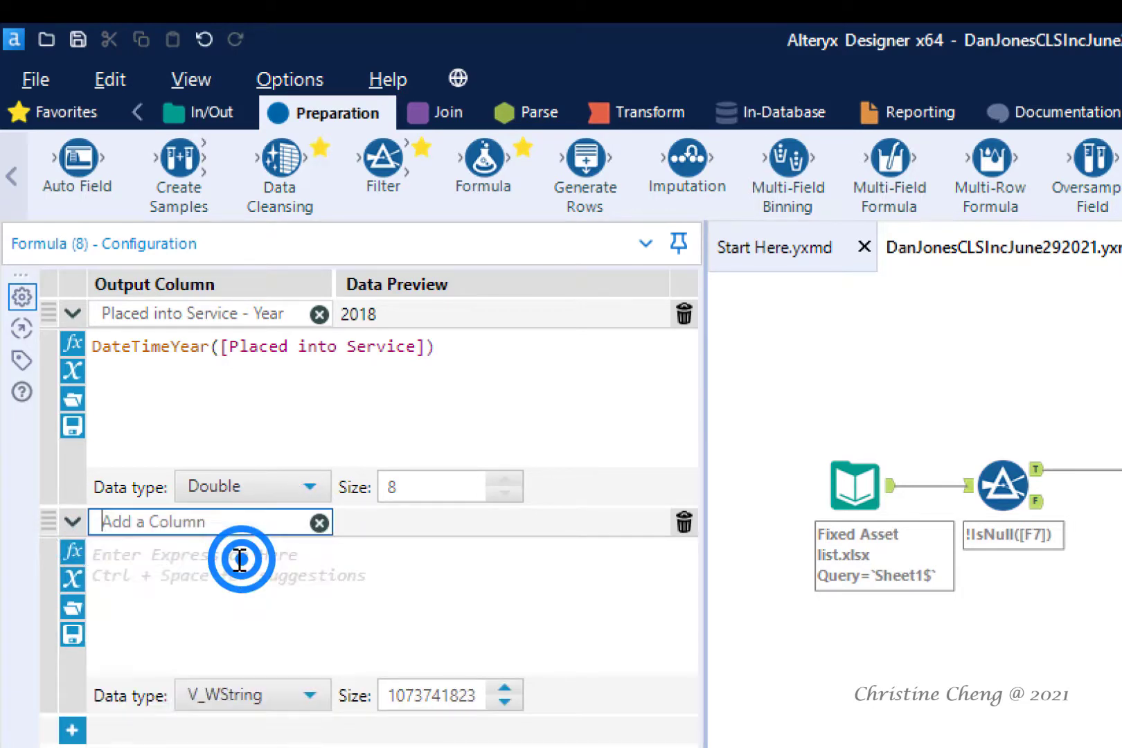
type("Placed ")
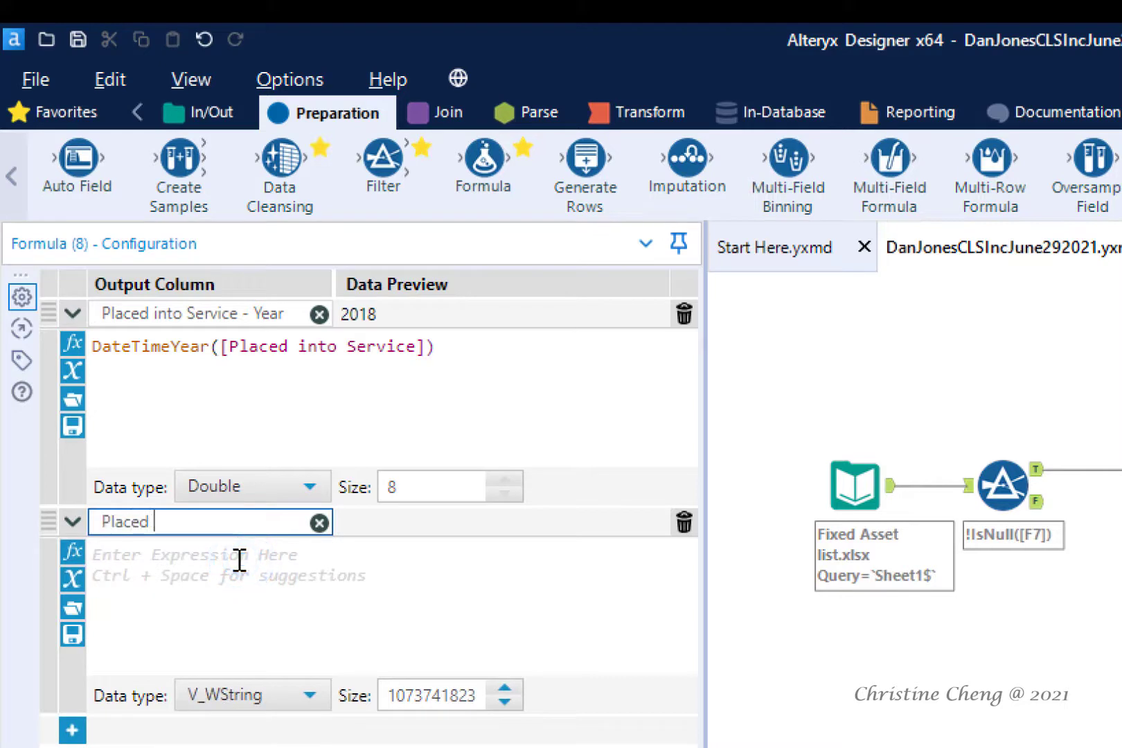
type("into se")
key("BackSpace")
key("BackSpace")
type("Service - ")
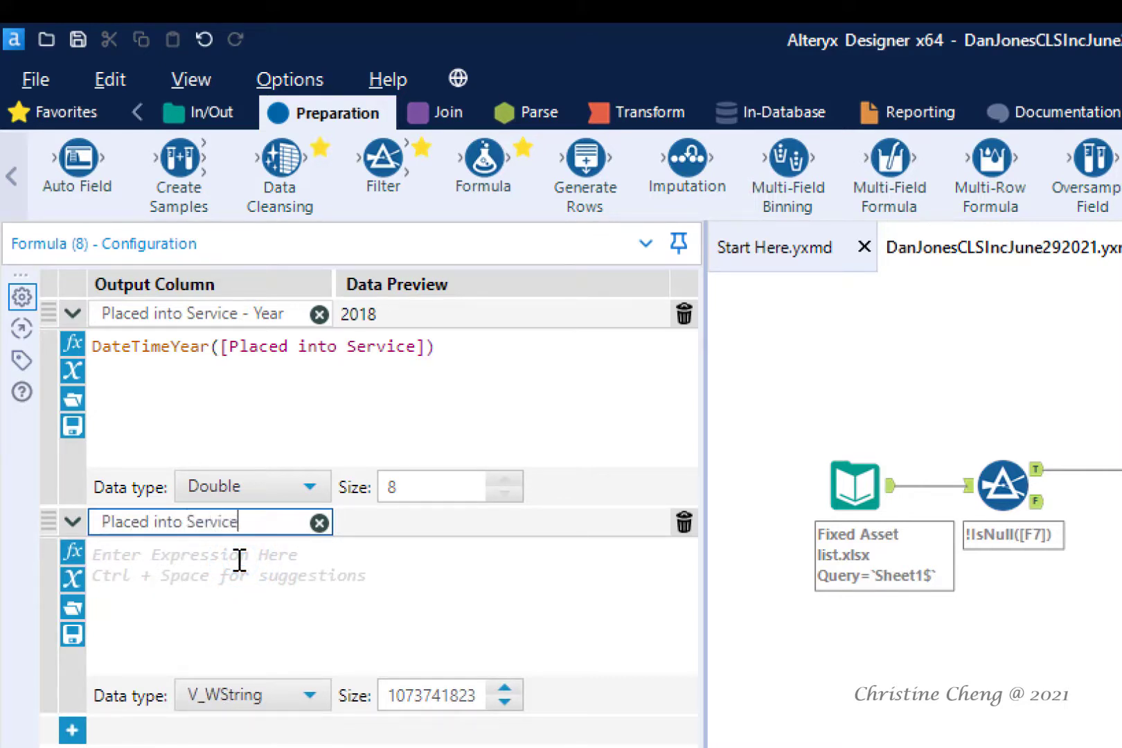
type("Month")
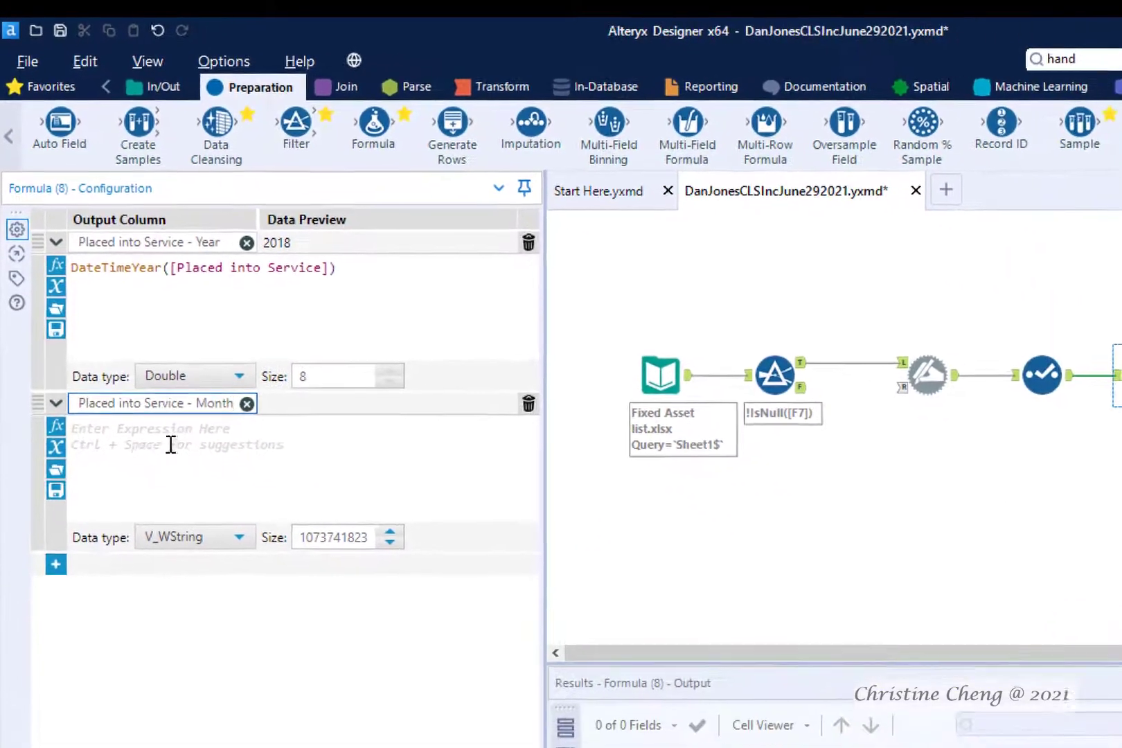
Give it the expression DateTimeMonth([Placed into Service]) and store it as Double.
left_click(496, 460)
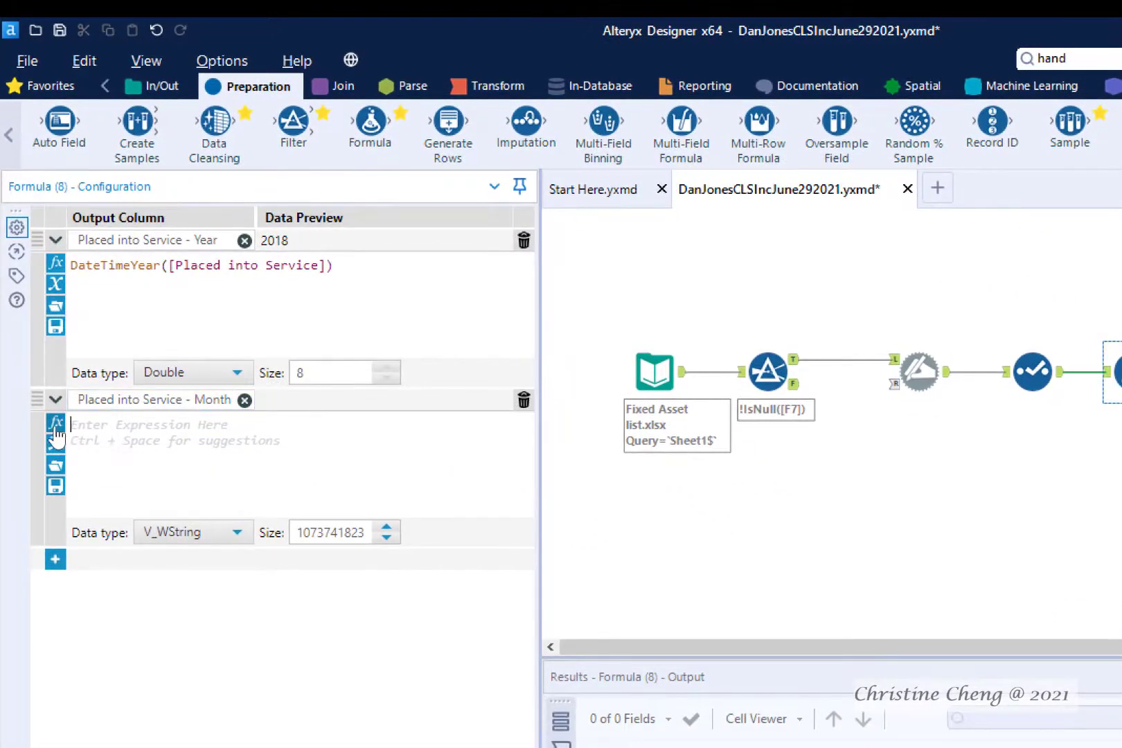
left_click(56, 423)
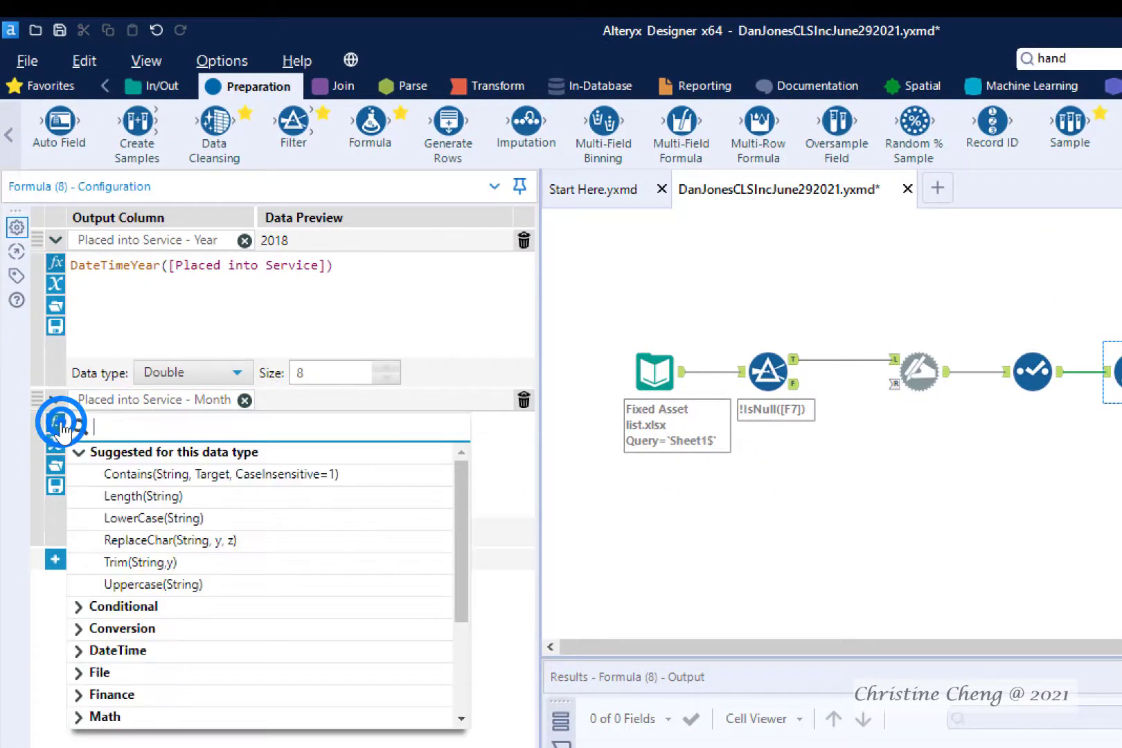
left_click(77, 649)
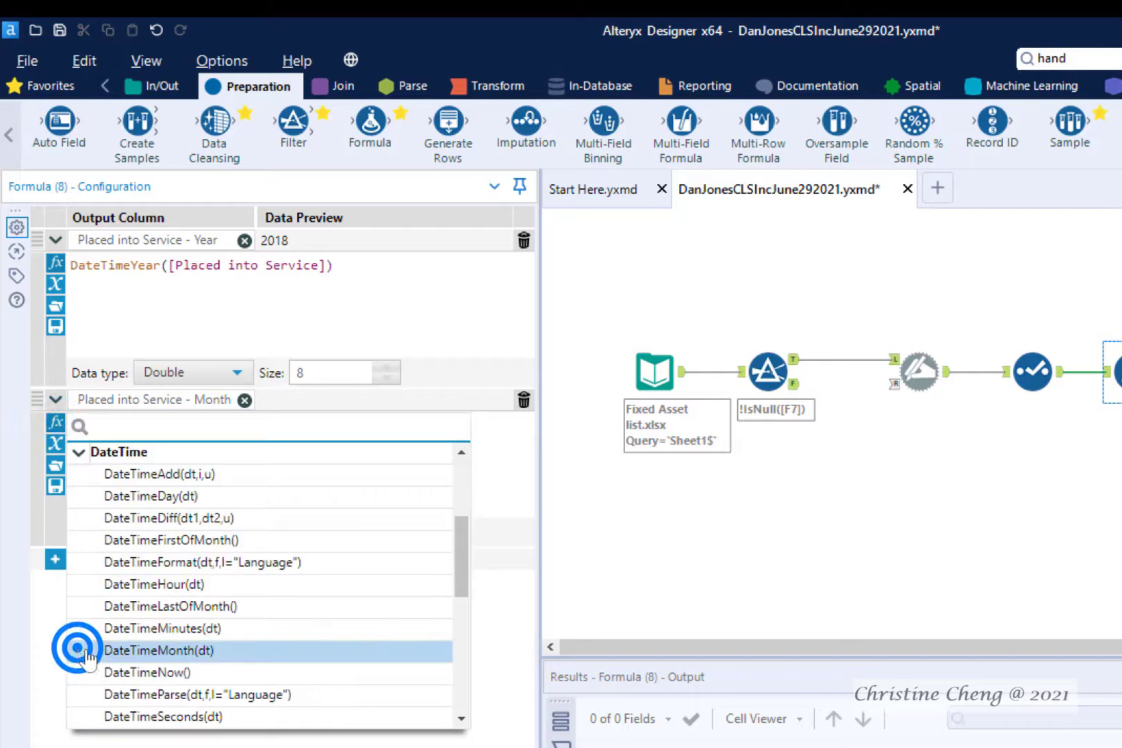
left_click(256, 649)
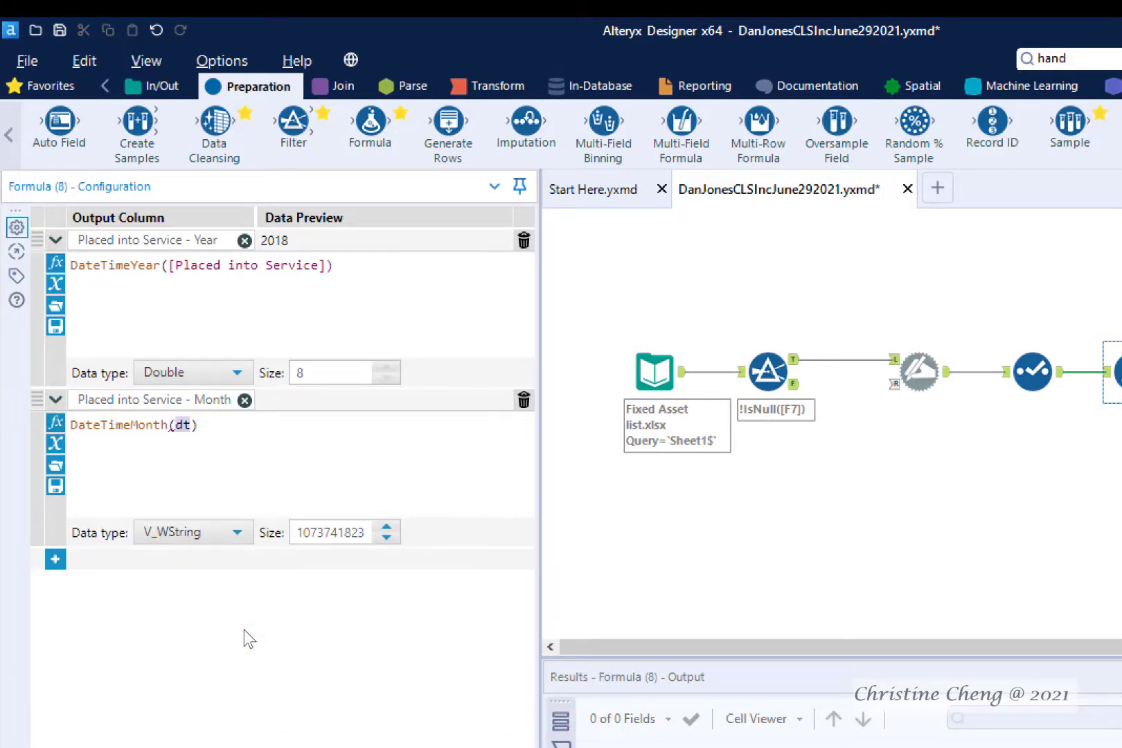
type("[plac")
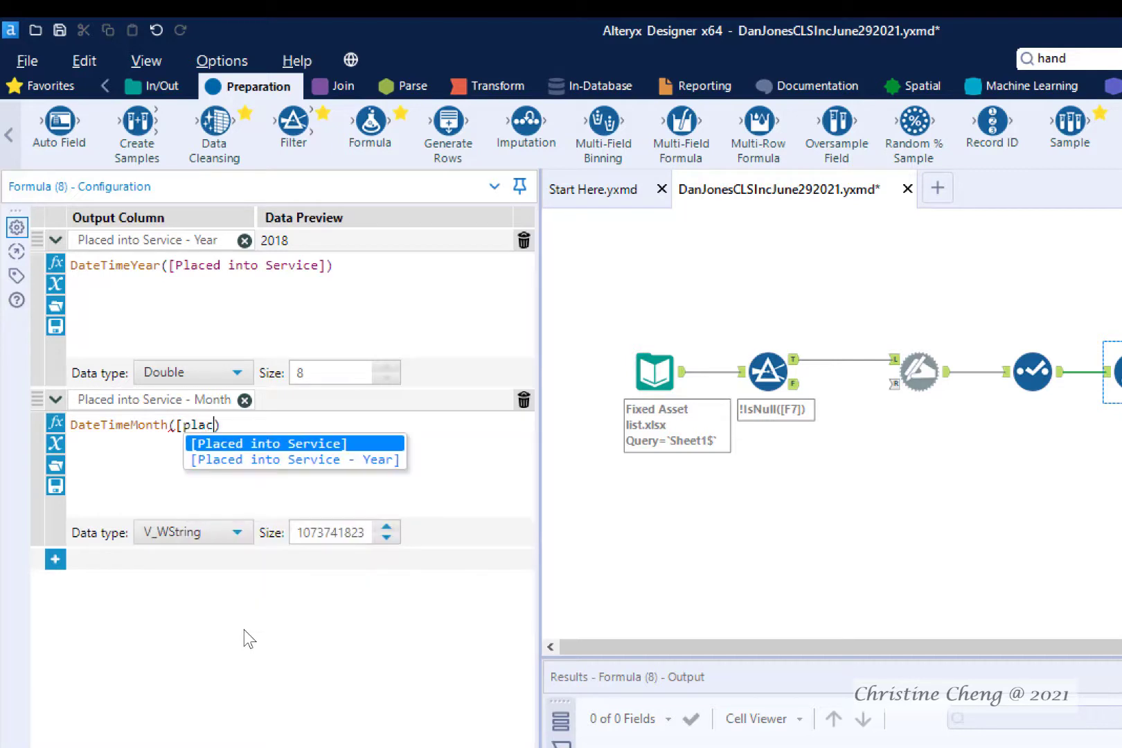
key("Return")
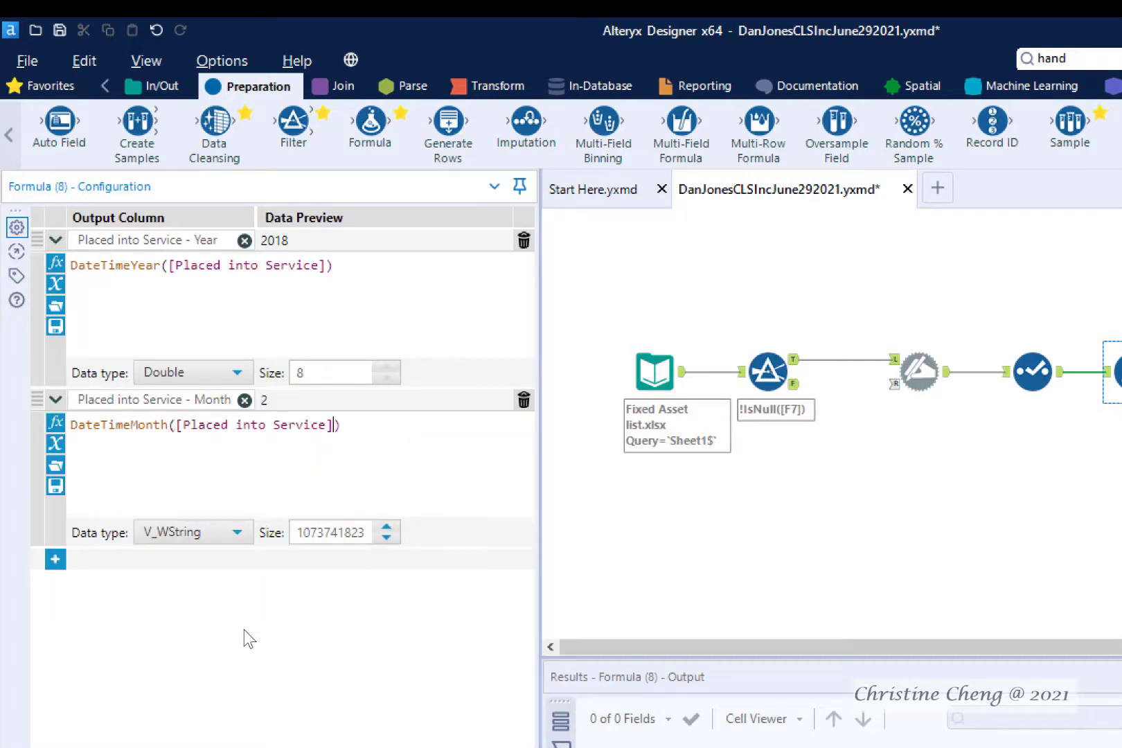
left_click(221, 534)
left_click_drag(243, 605, 244, 669)
left_click(218, 607)
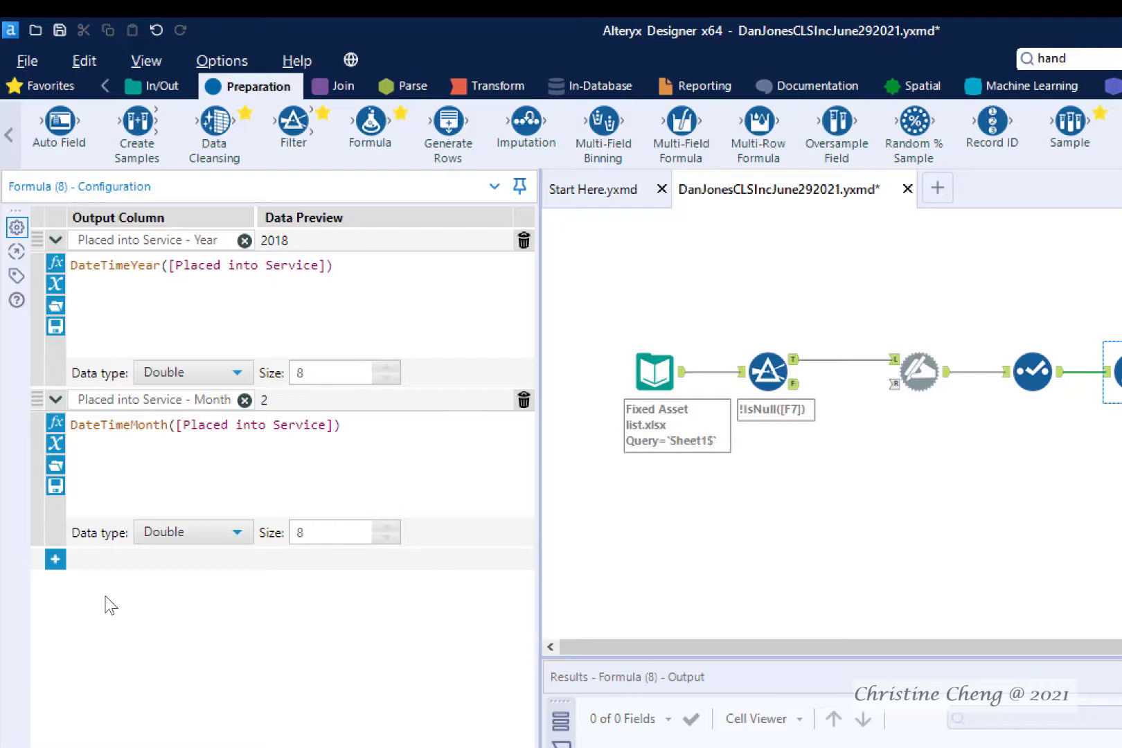
Add a new formula row creating a column named 'Disposal Year'.
left_click(55, 559)
left_click(154, 561)
left_click(143, 578)
type("Disposal Year")
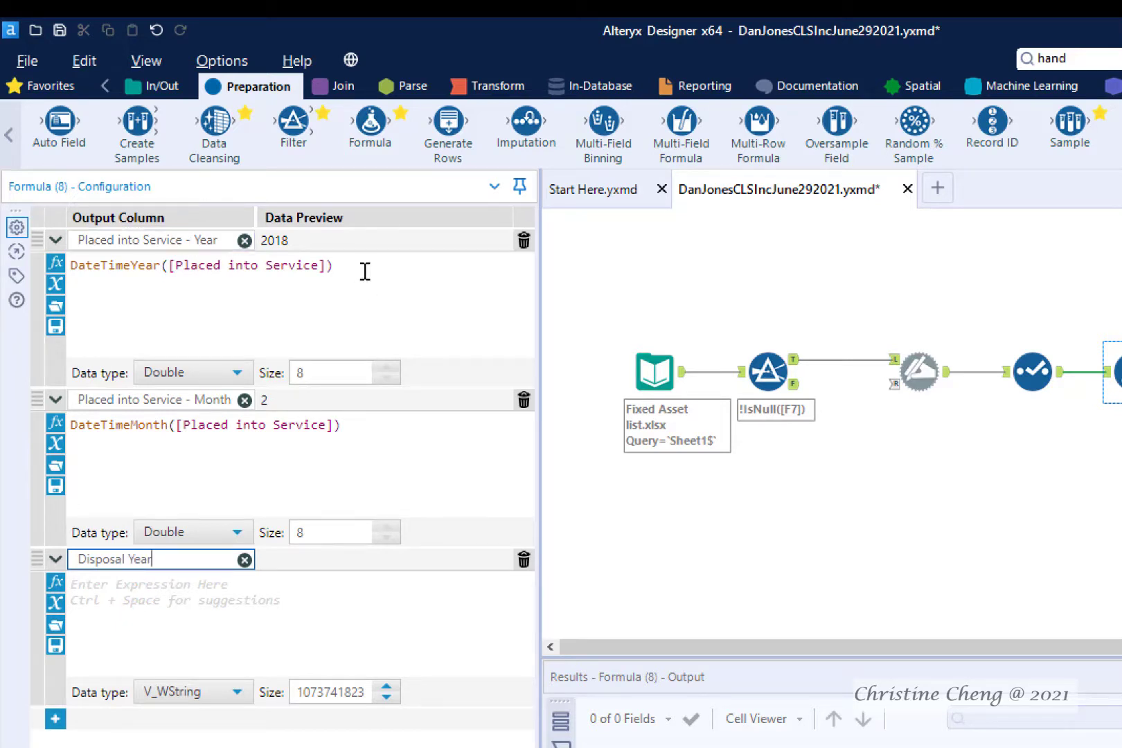
Copy the year formula into Disposal Year and change it to DateTimeYear([Disposal date]).
left_click_drag(361, 265, 69, 265)
key("ctrl+c")
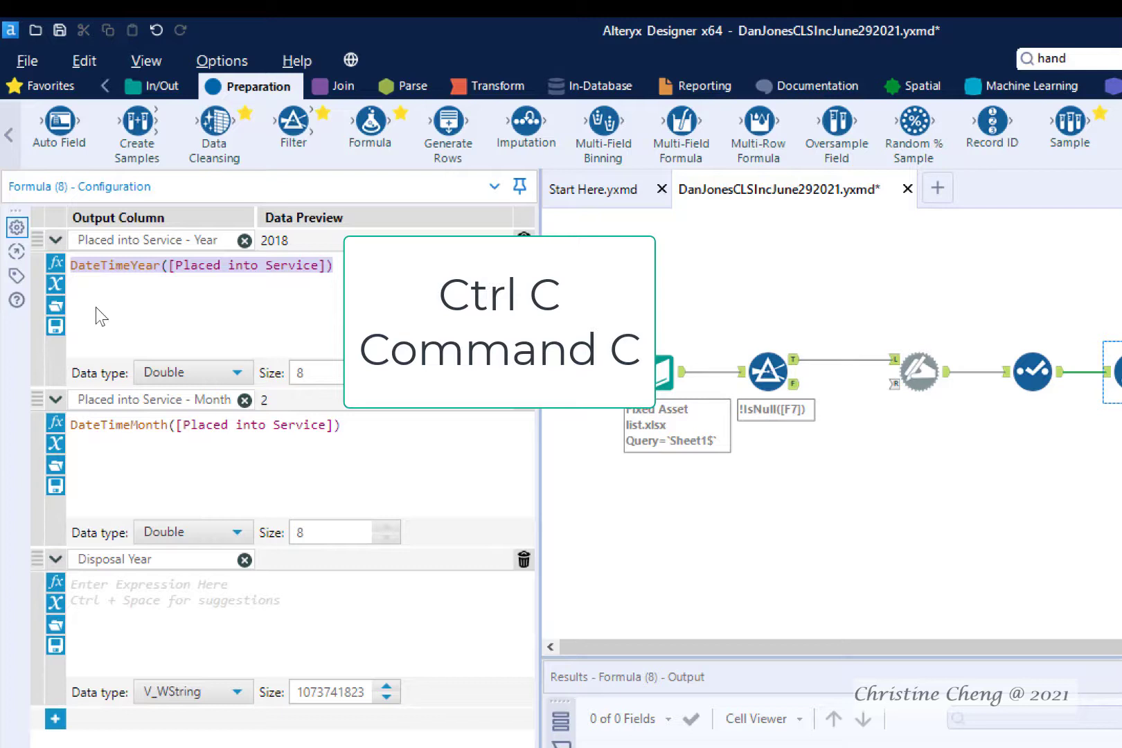
left_click(118, 593)
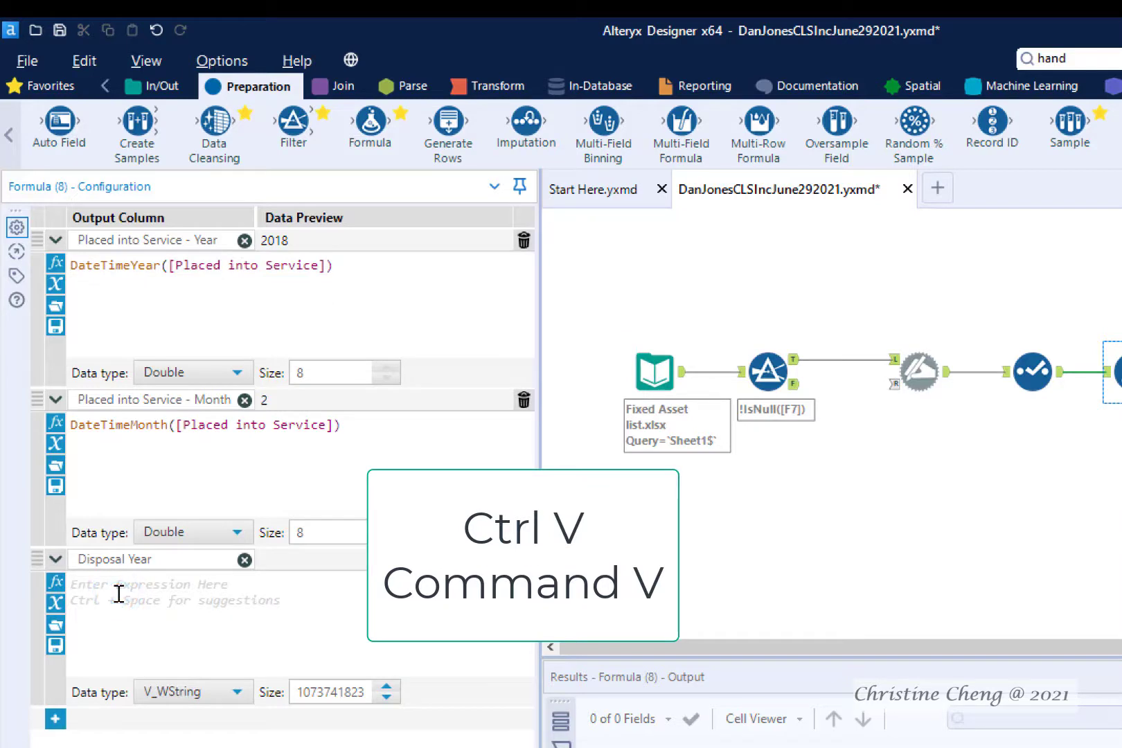
key("ctrl+v")
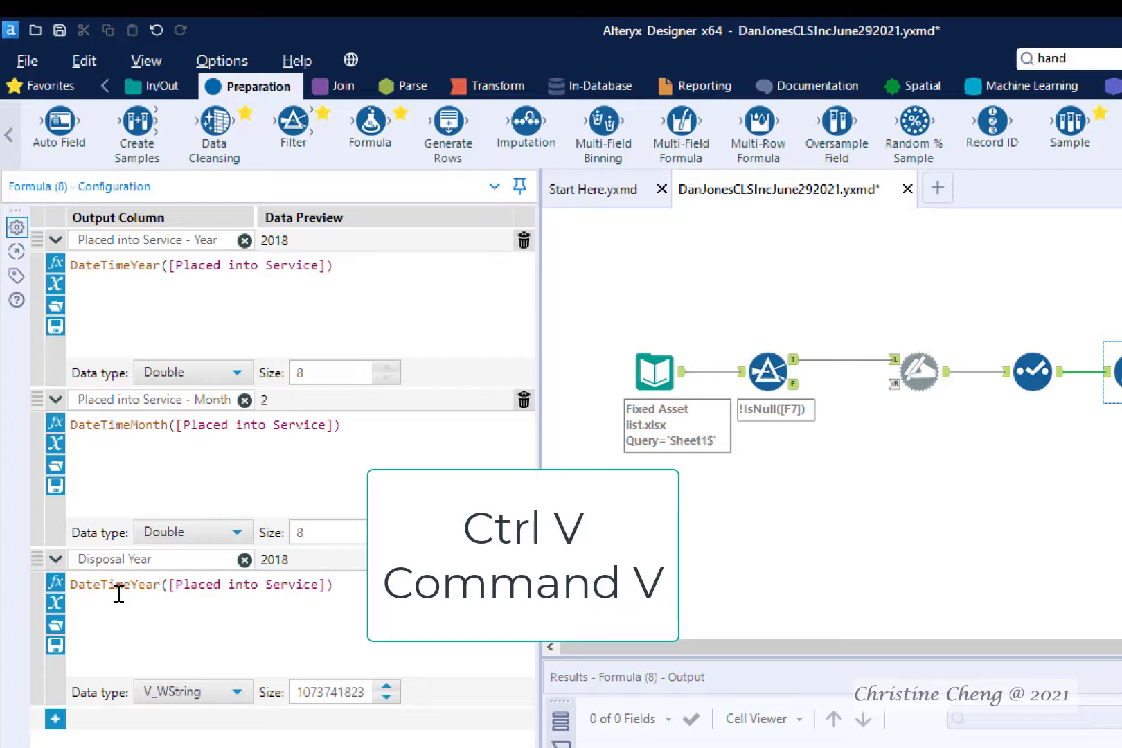
left_click(169, 586)
left_click_drag(201, 589, 327, 587)
type("[Disposal date]")
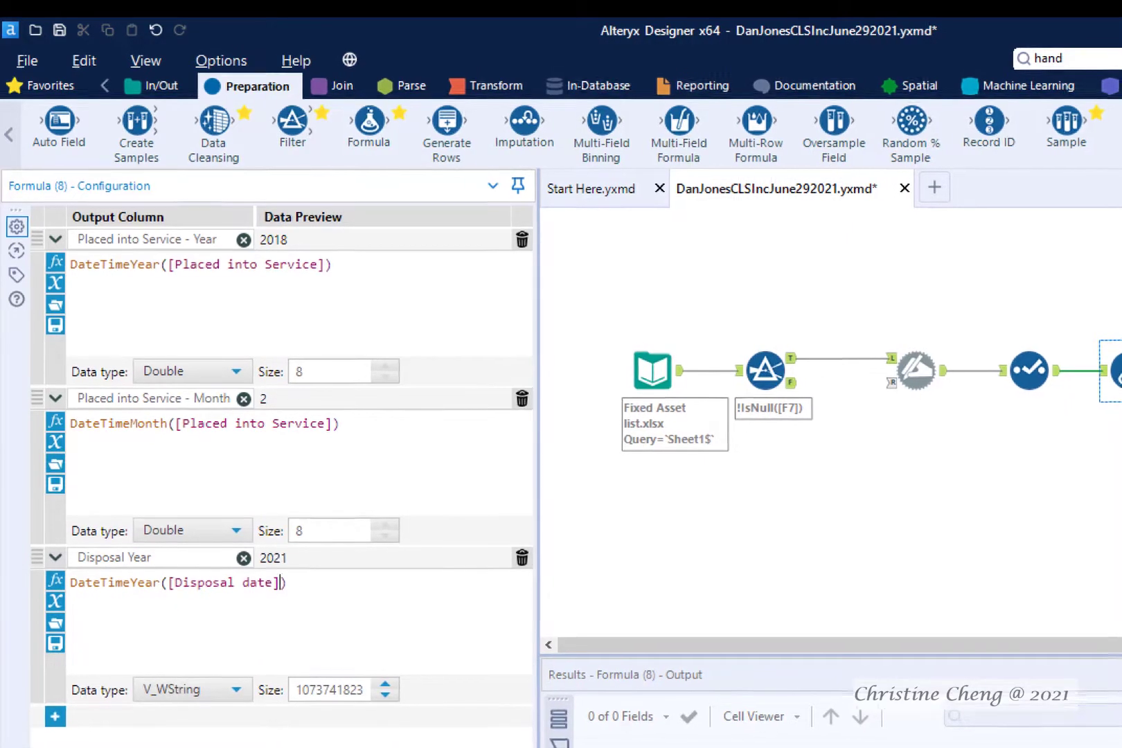
left_click(237, 690)
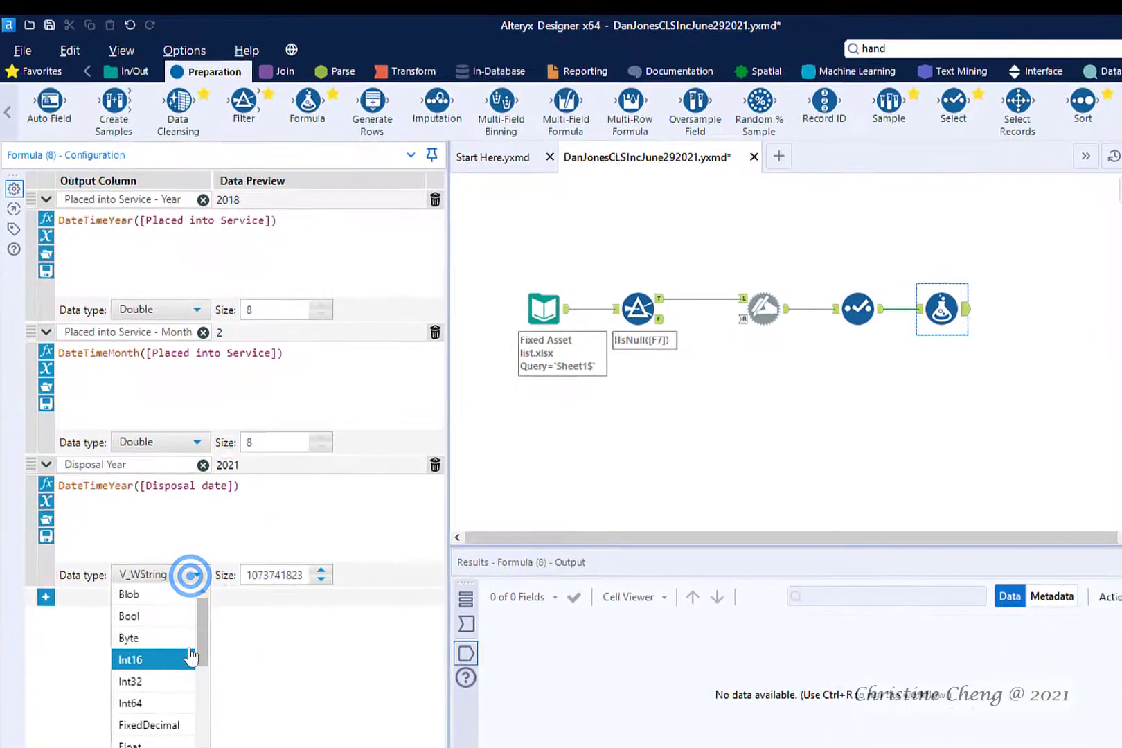
scroll(193, 651, "down", 2)
Store Disposal Year as Double and add a new column named 'Disposal Month'.
left_click(169, 678)
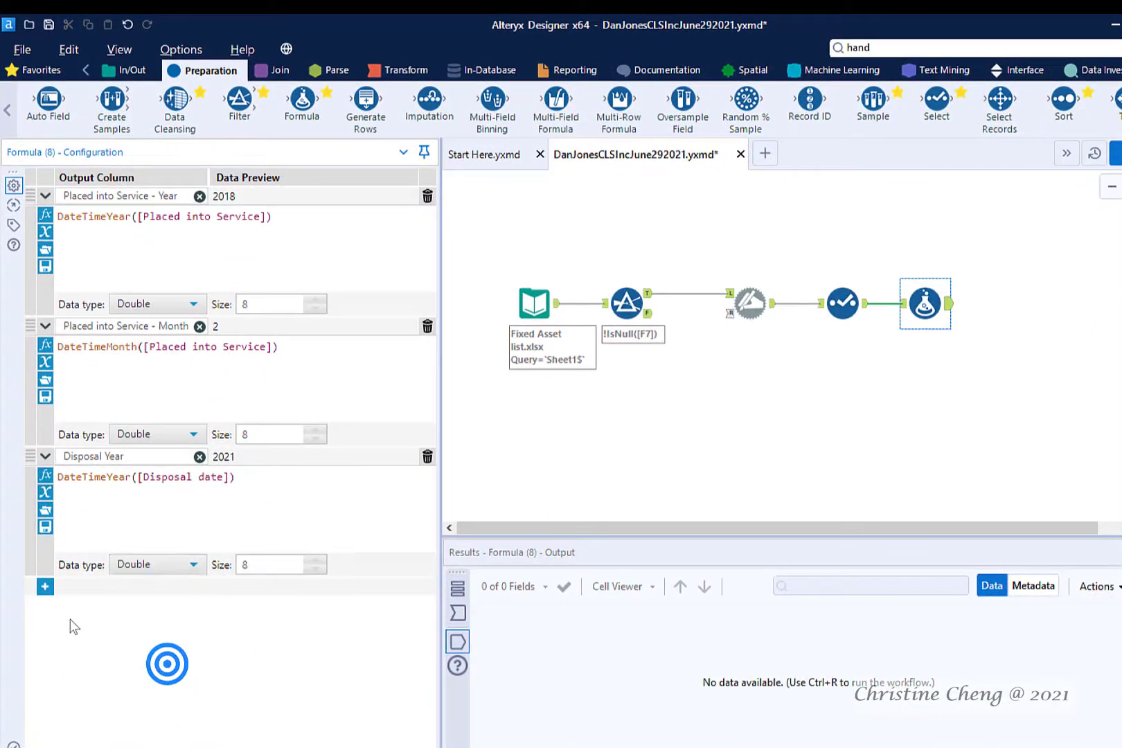
left_click(45, 588)
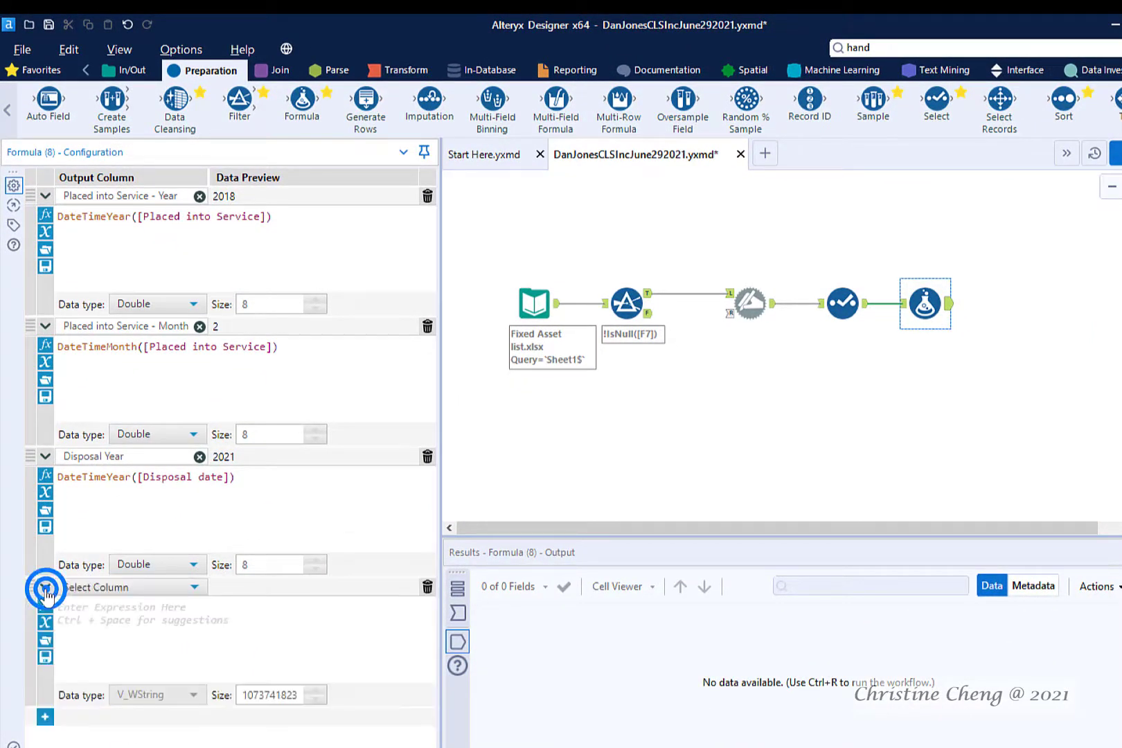
left_click(153, 587)
left_click(123, 607)
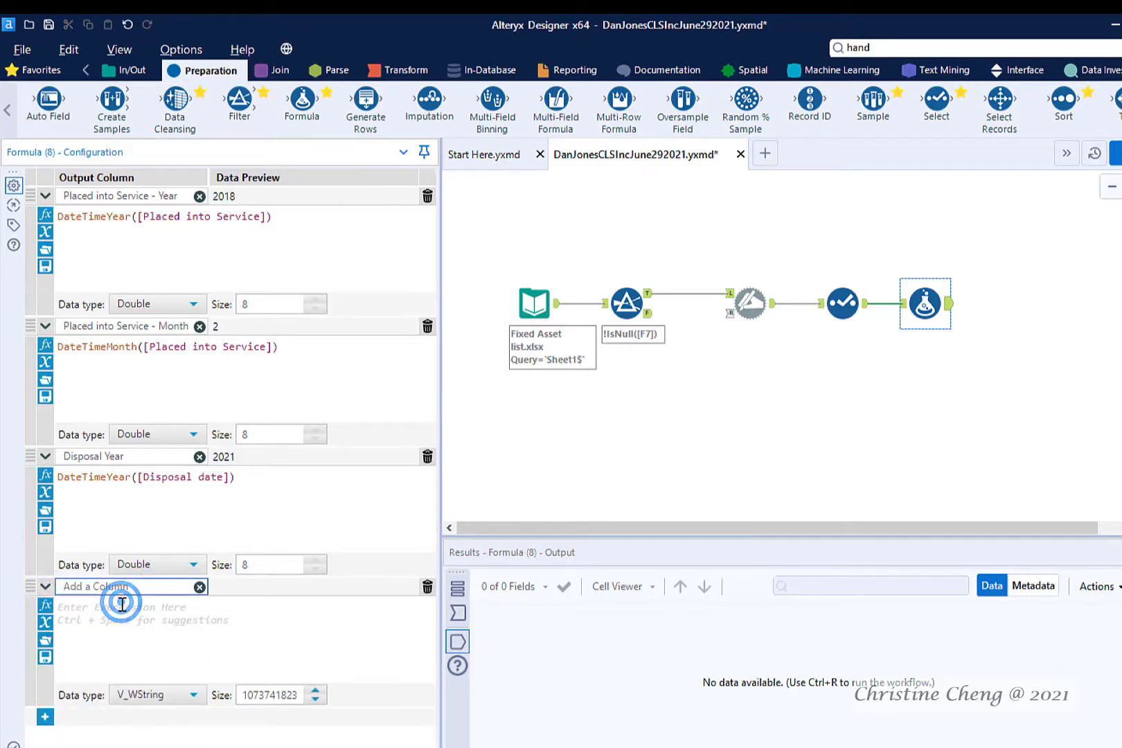
type("Disposal Month")
Copy the DateTimeMonth formula into the Disposal Month expression.
left_click(76, 373)
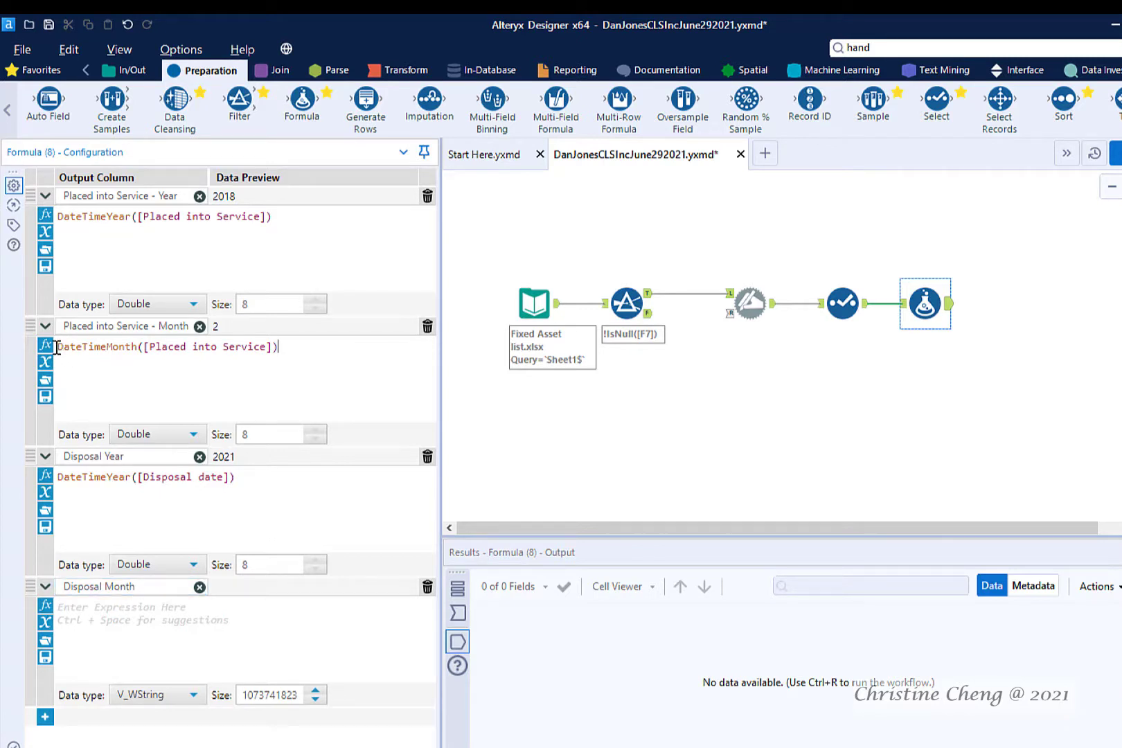
left_click_drag(56, 346, 279, 348)
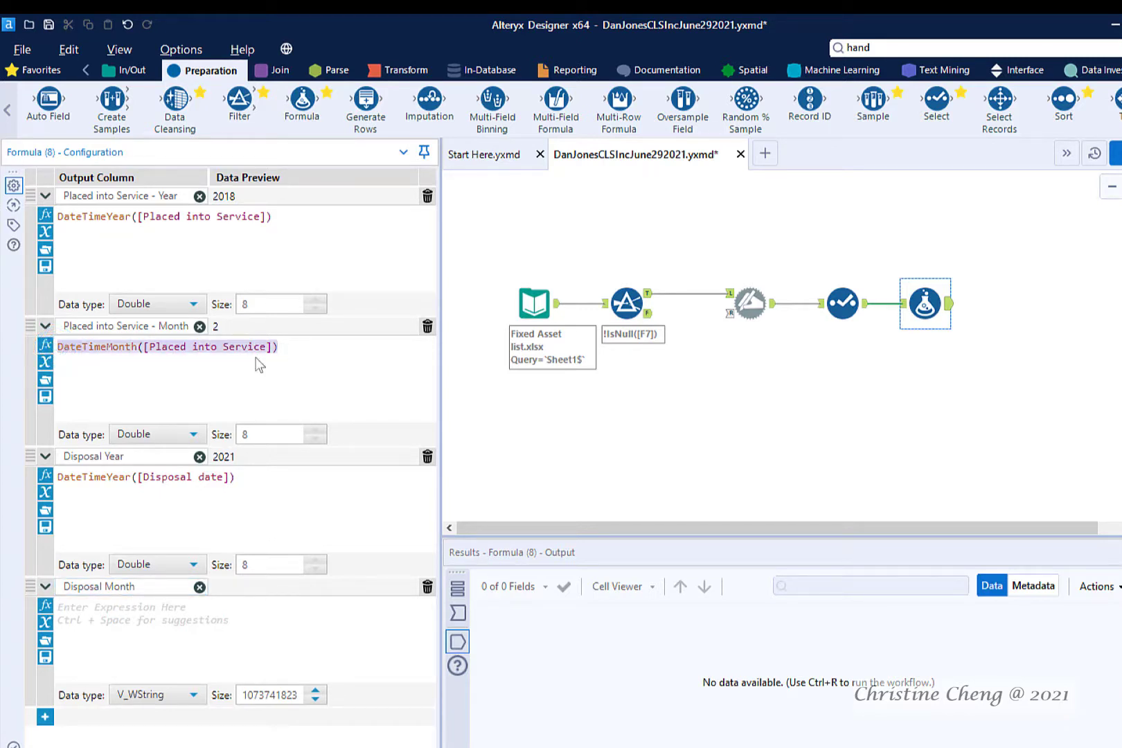
right_click(223, 351)
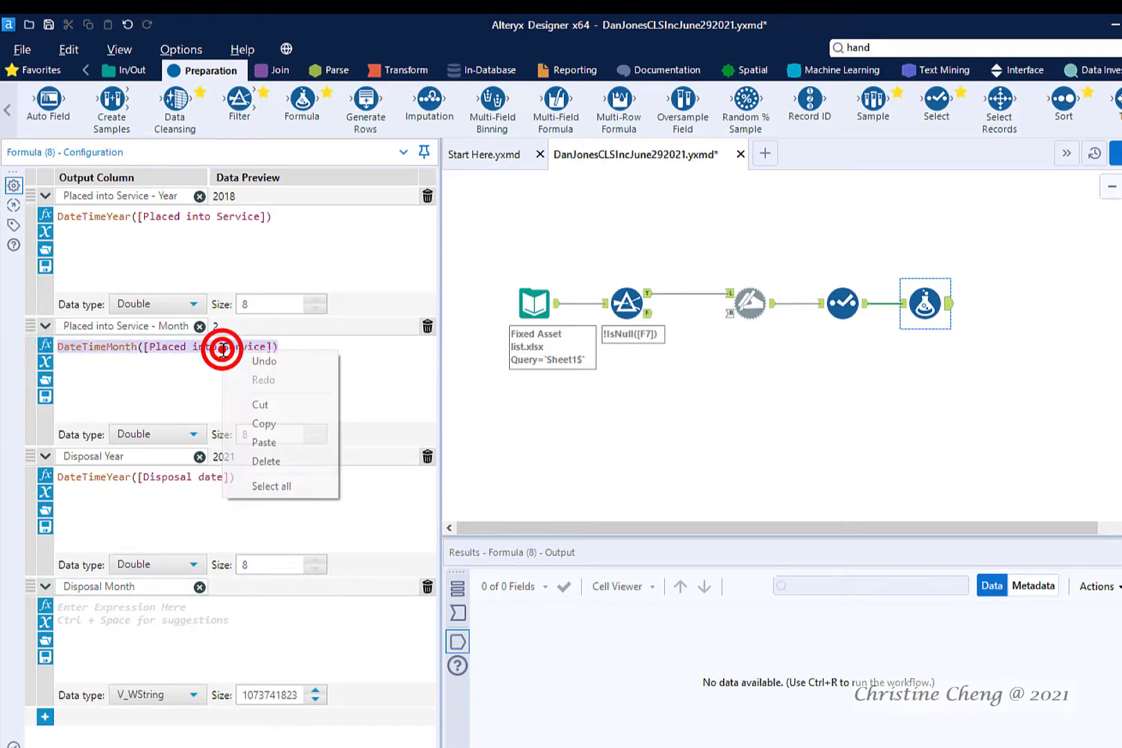
left_click(263, 424)
left_click(101, 608)
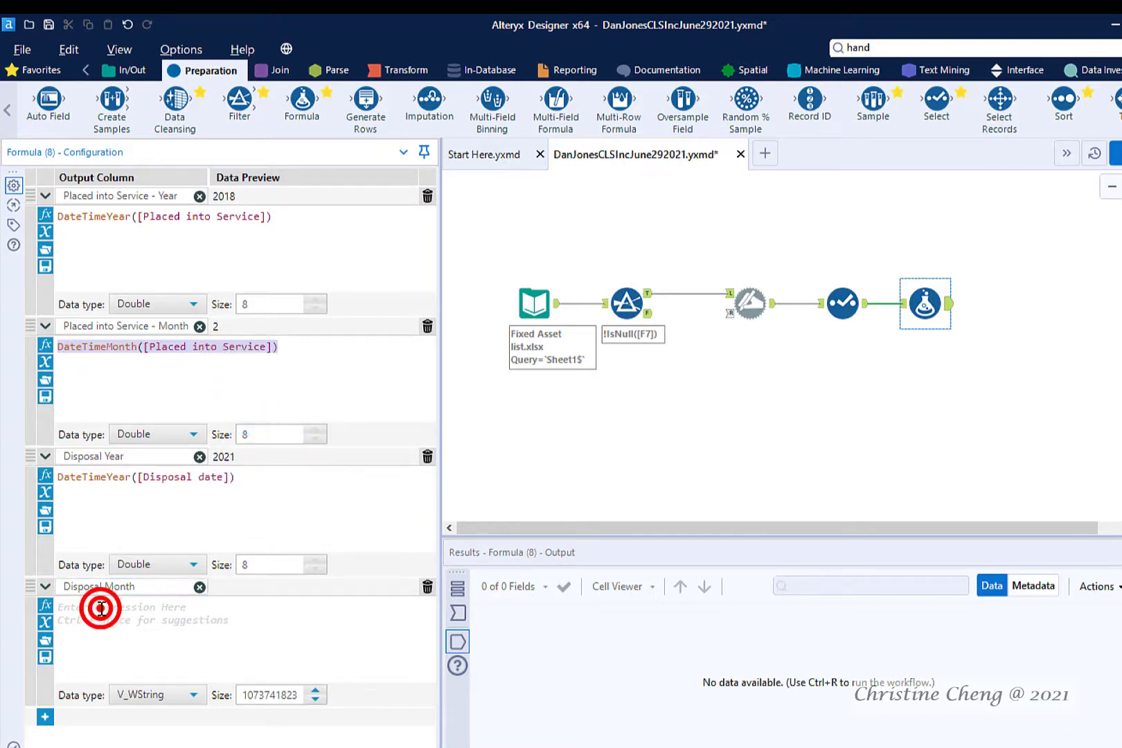
right_click(101, 608)
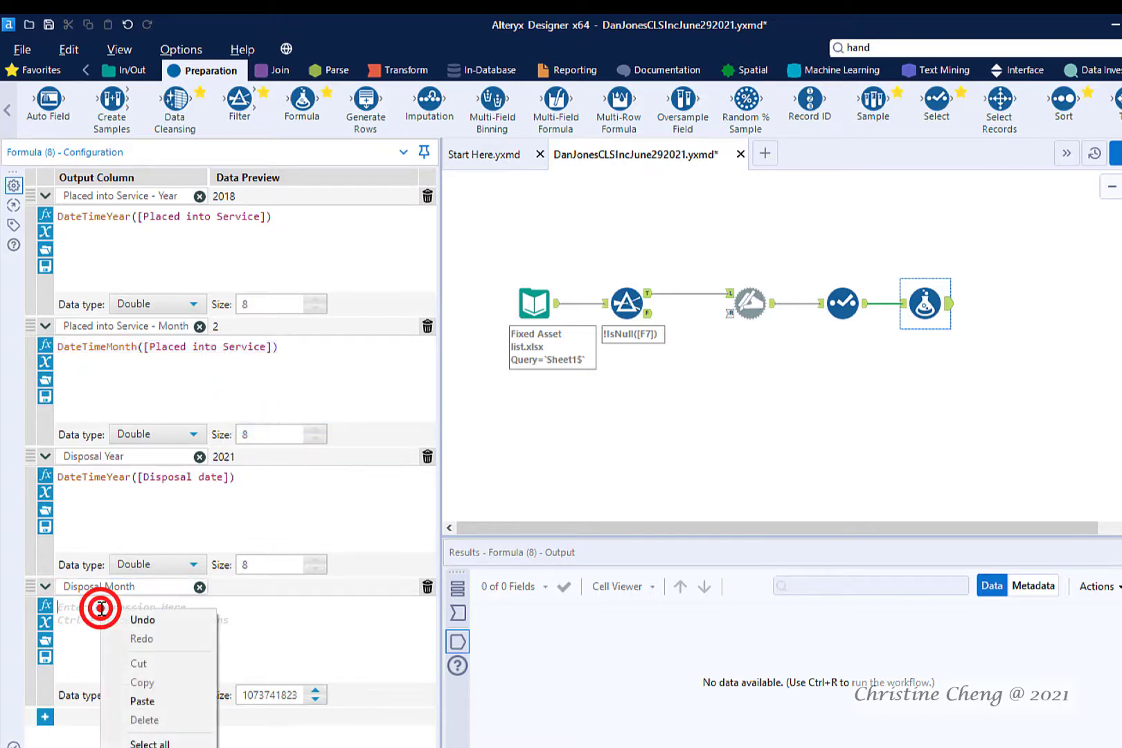
left_click(141, 702)
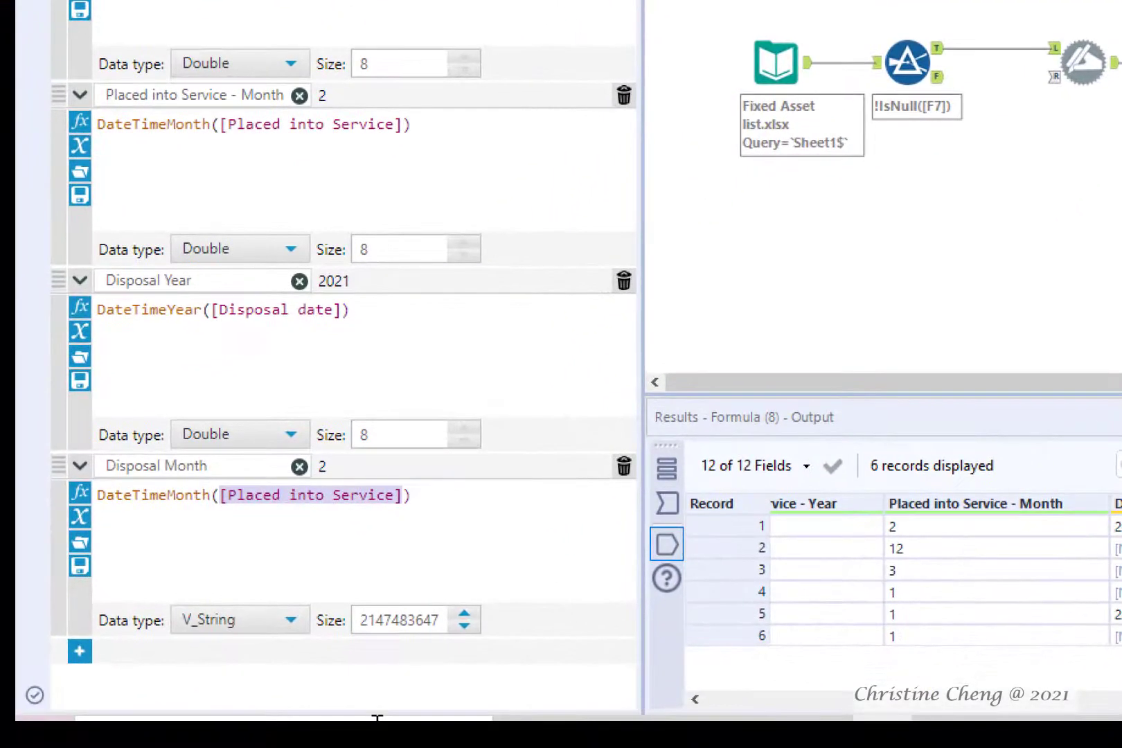
Make it DateTimeMonth([Disposal date]) and store Disposal Month as Double.
type("[di")
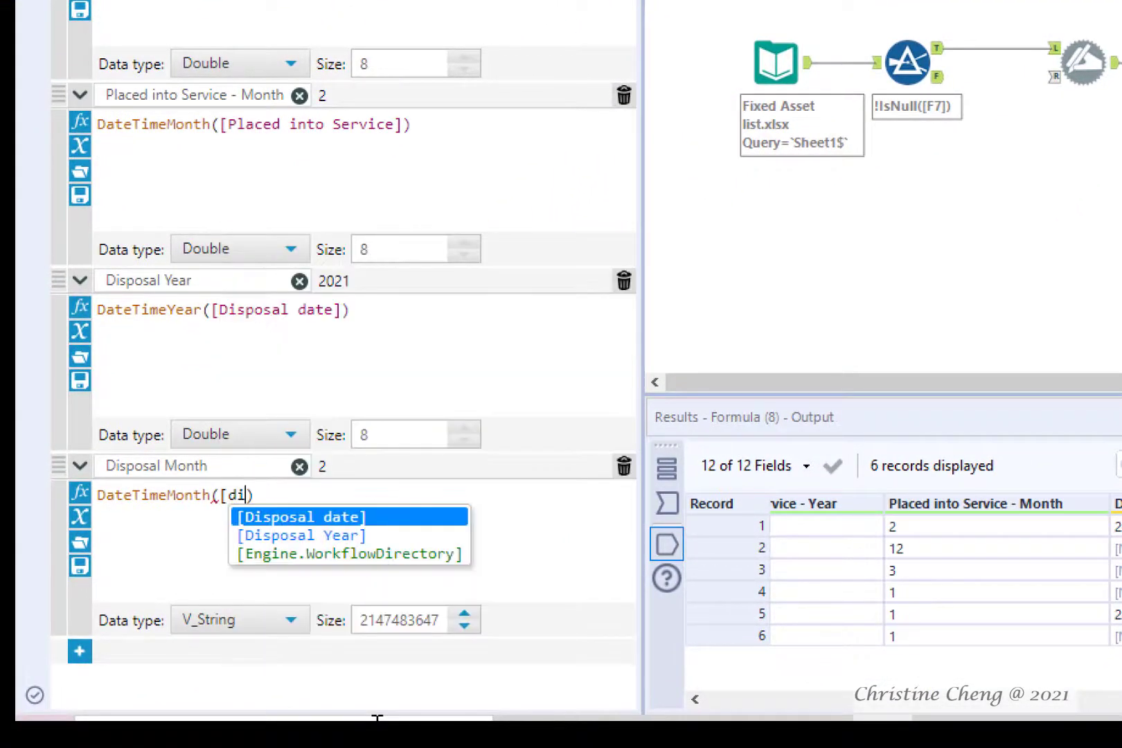
key("Return")
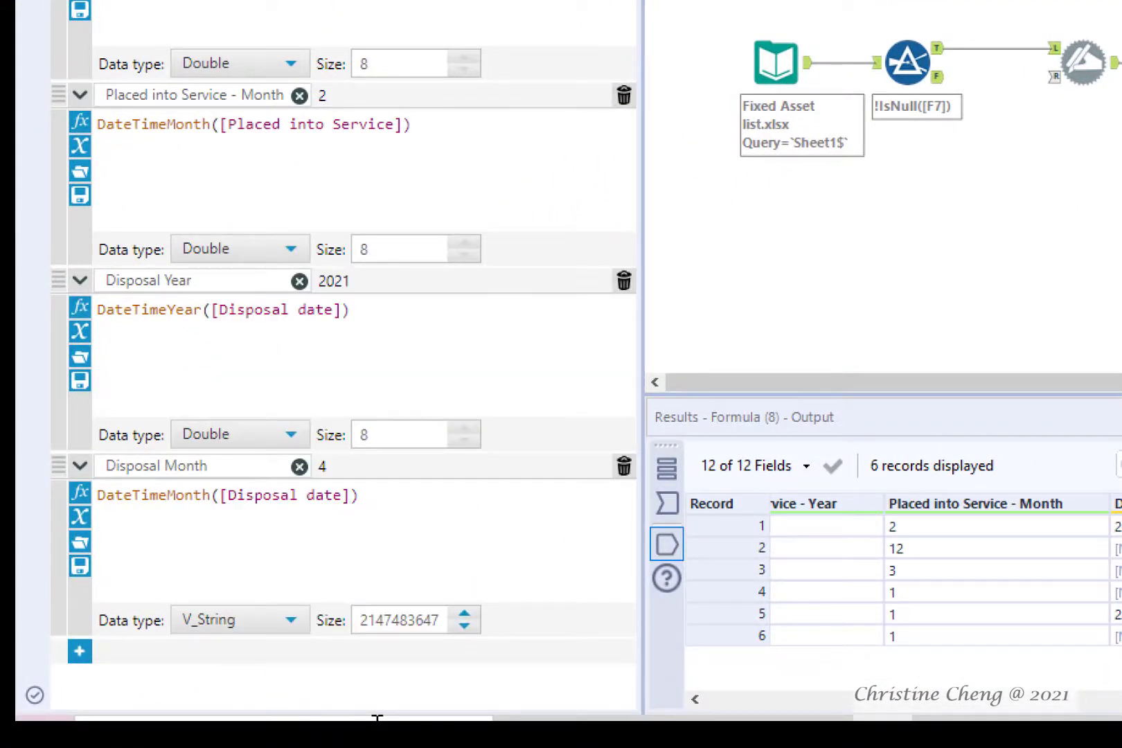
left_click(292, 622)
scroll(301, 441, "down", 3)
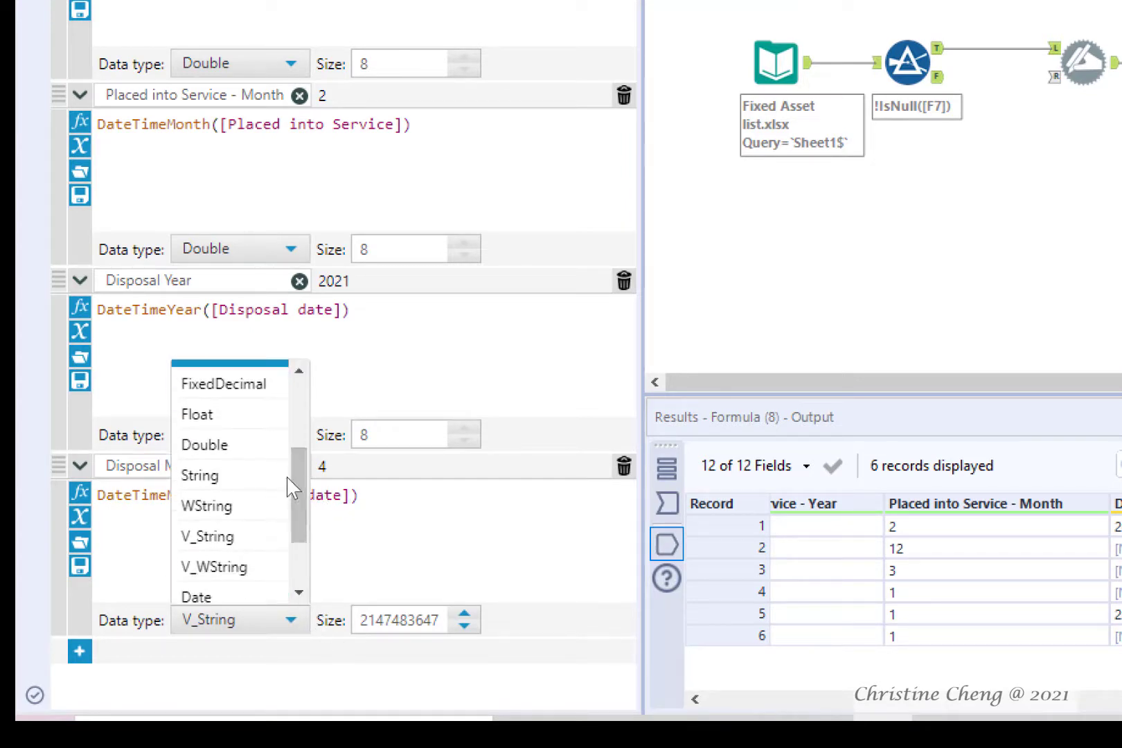
left_click(260, 447)
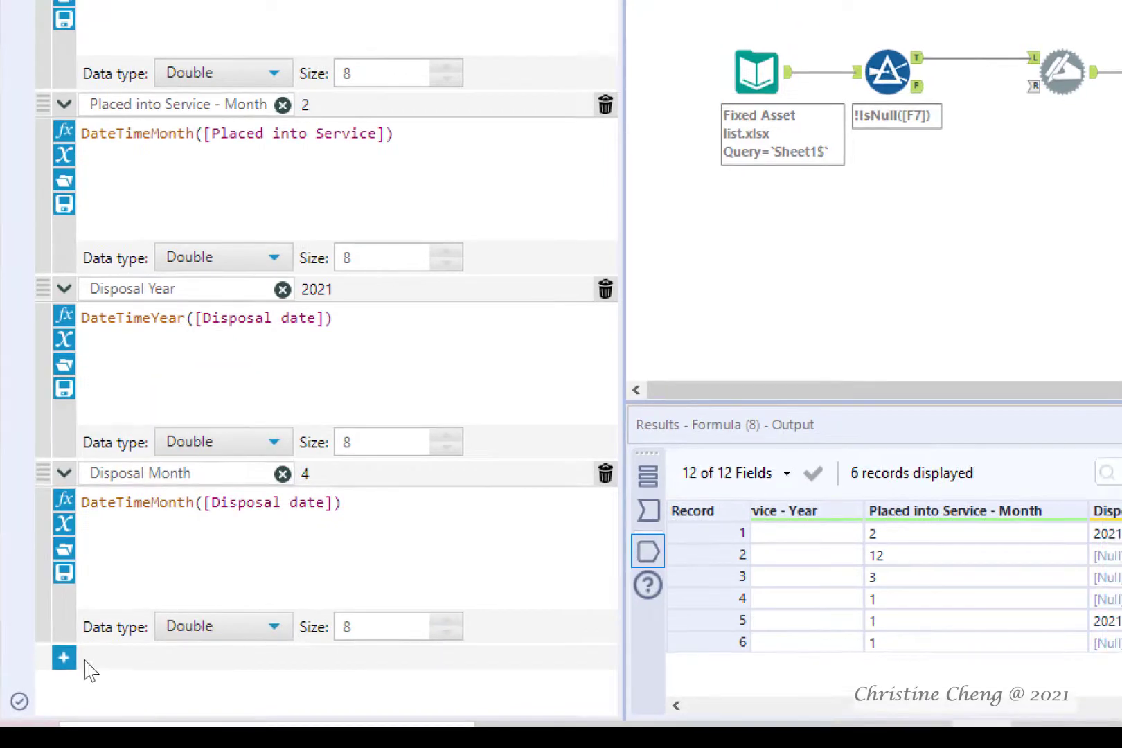
Add a 'Current Year' column with the constant expression 2021, typed Double.
left_click(66, 662)
left_click(253, 655)
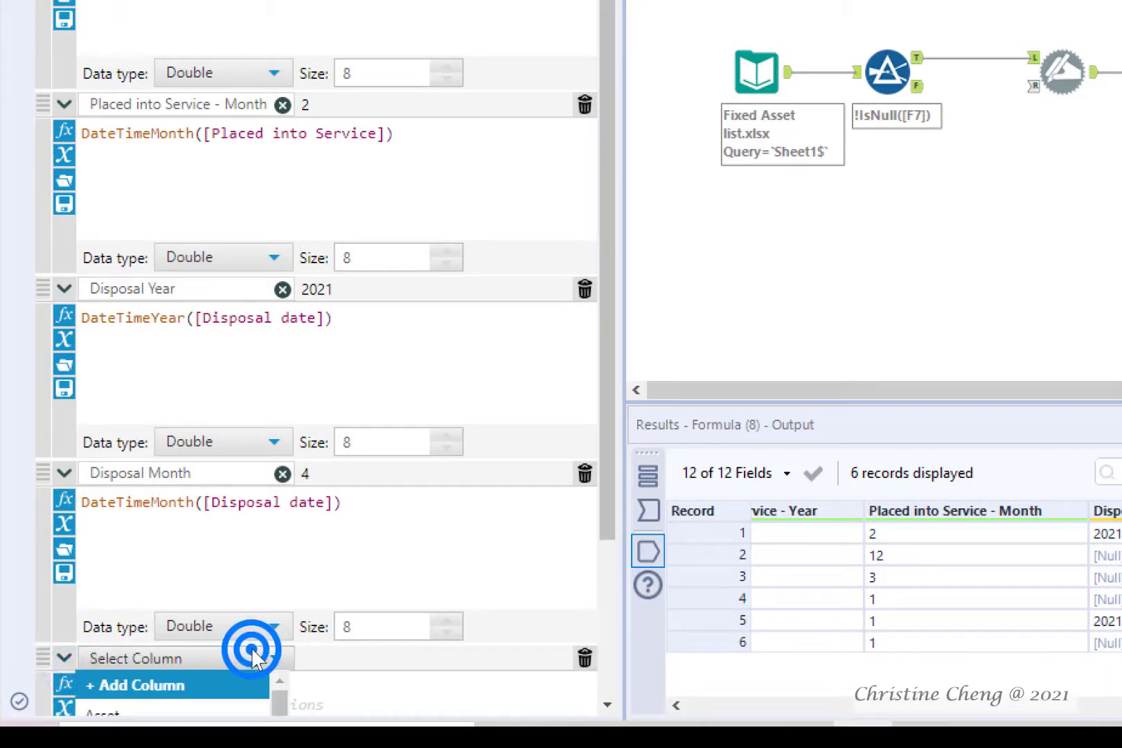
left_click(191, 680)
type("Current Year")
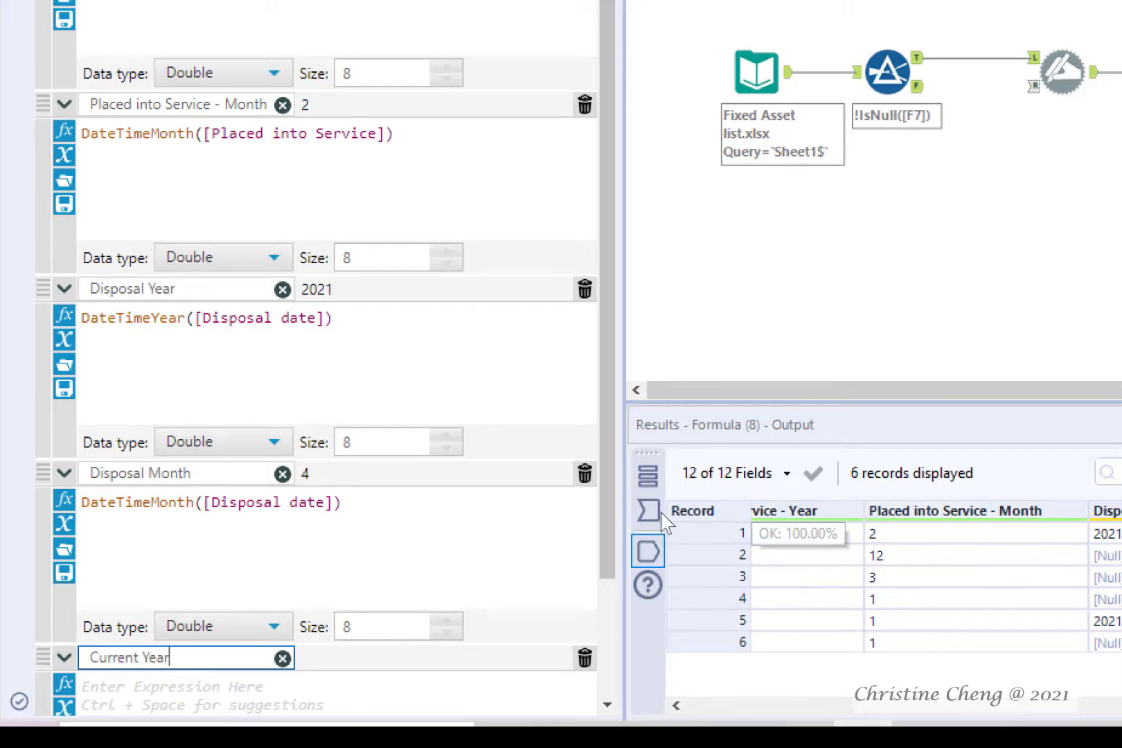
left_click_drag(608, 511, 612, 667)
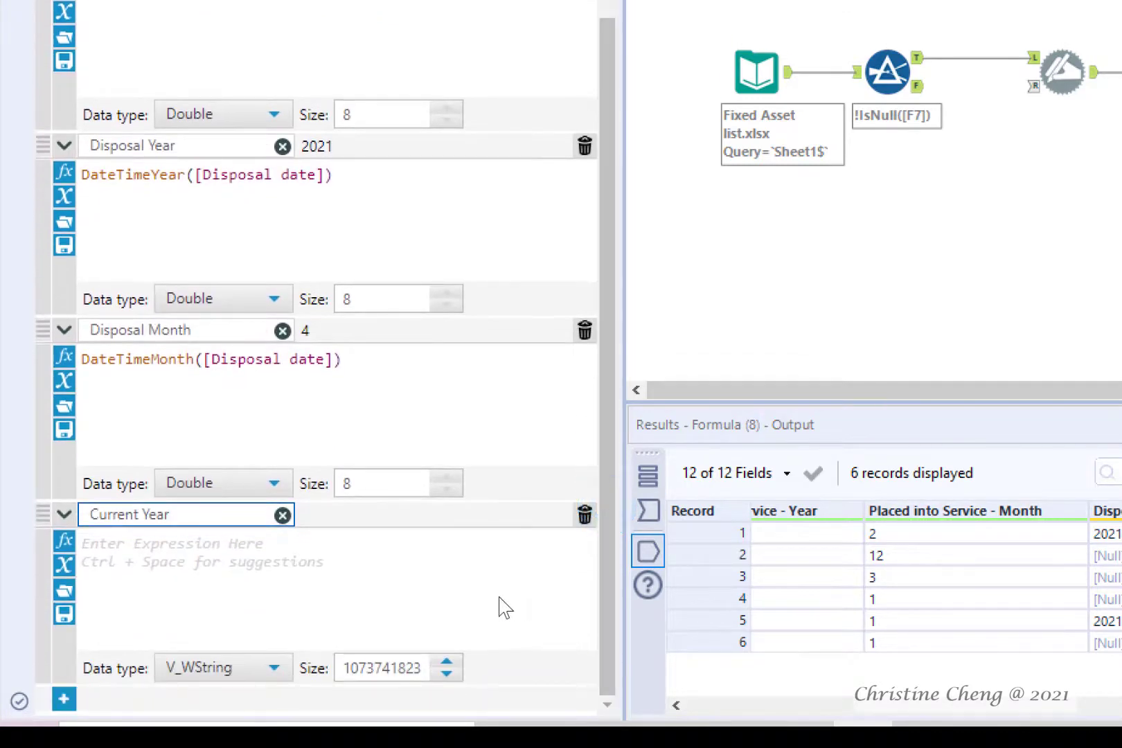
left_click(190, 569)
type("2021")
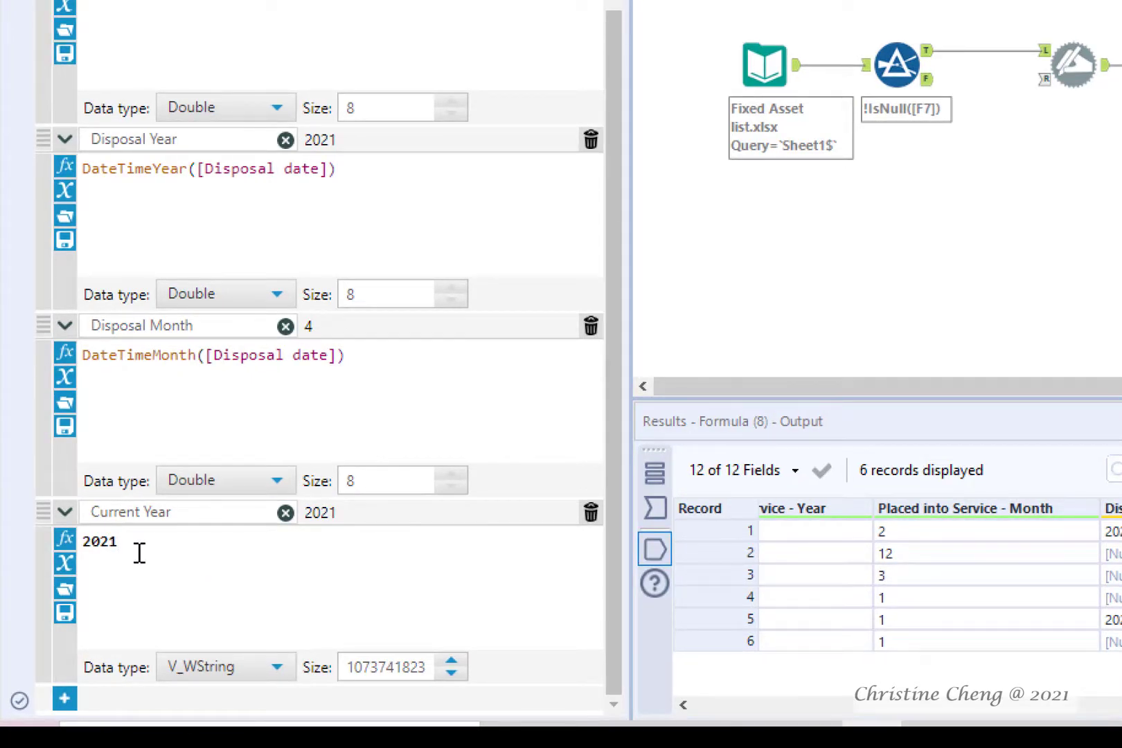
left_click(278, 668)
left_click_drag(290, 485, 294, 572)
left_click(245, 486)
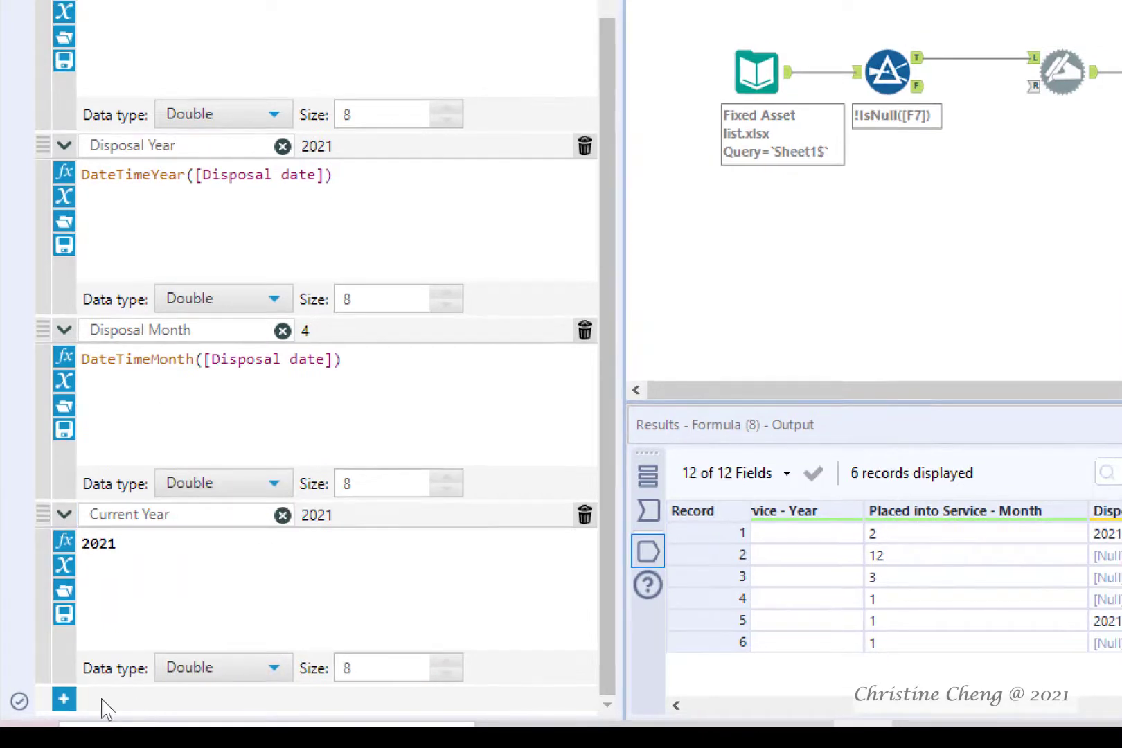
Add a new formula row creating a column named 'Recovery Year'.
left_click(64, 700)
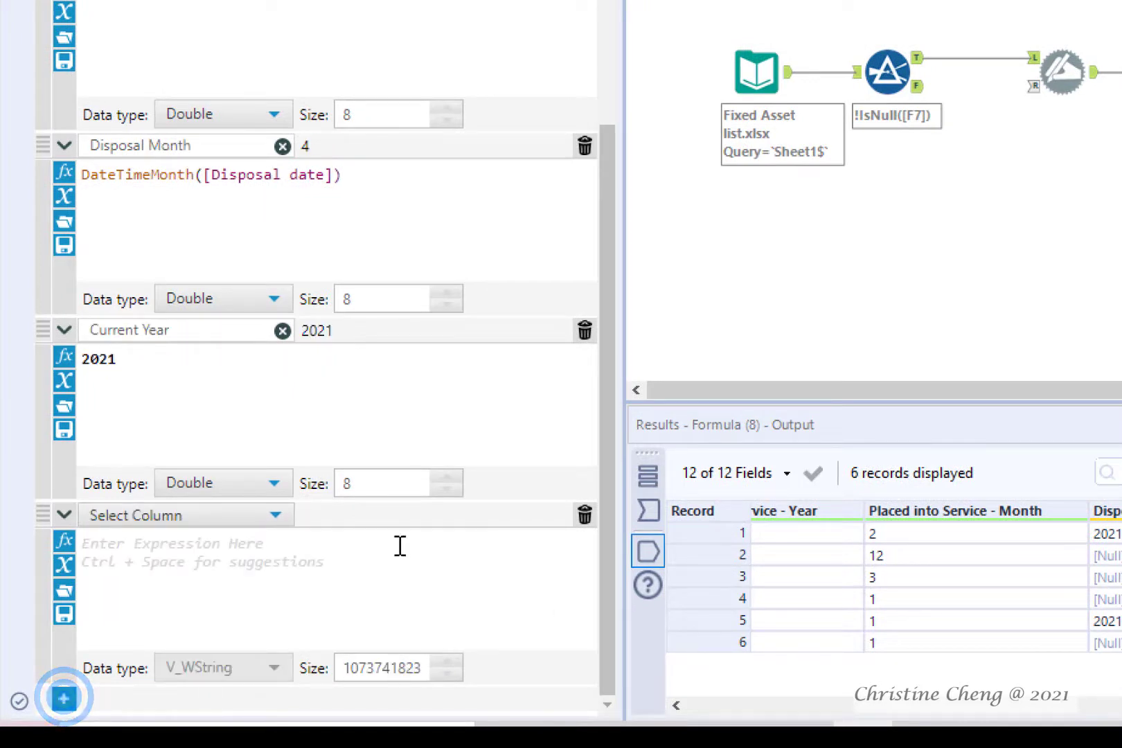
left_click(276, 516)
left_click(213, 543)
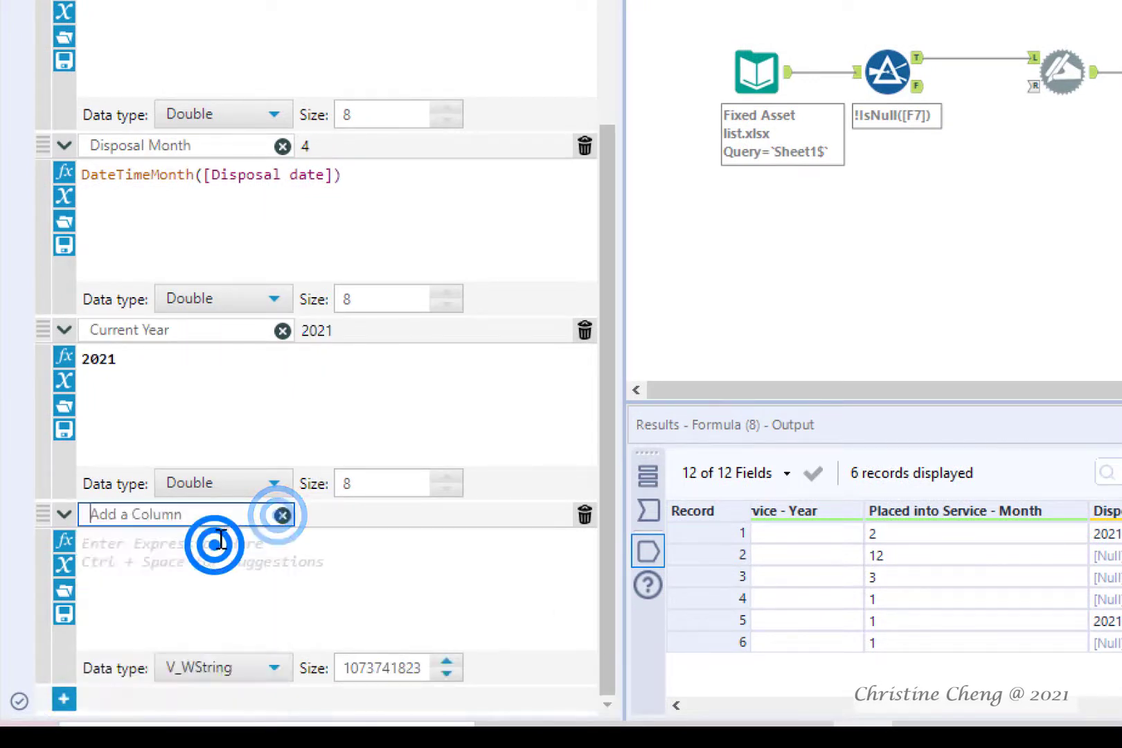
type("Recovery Year")
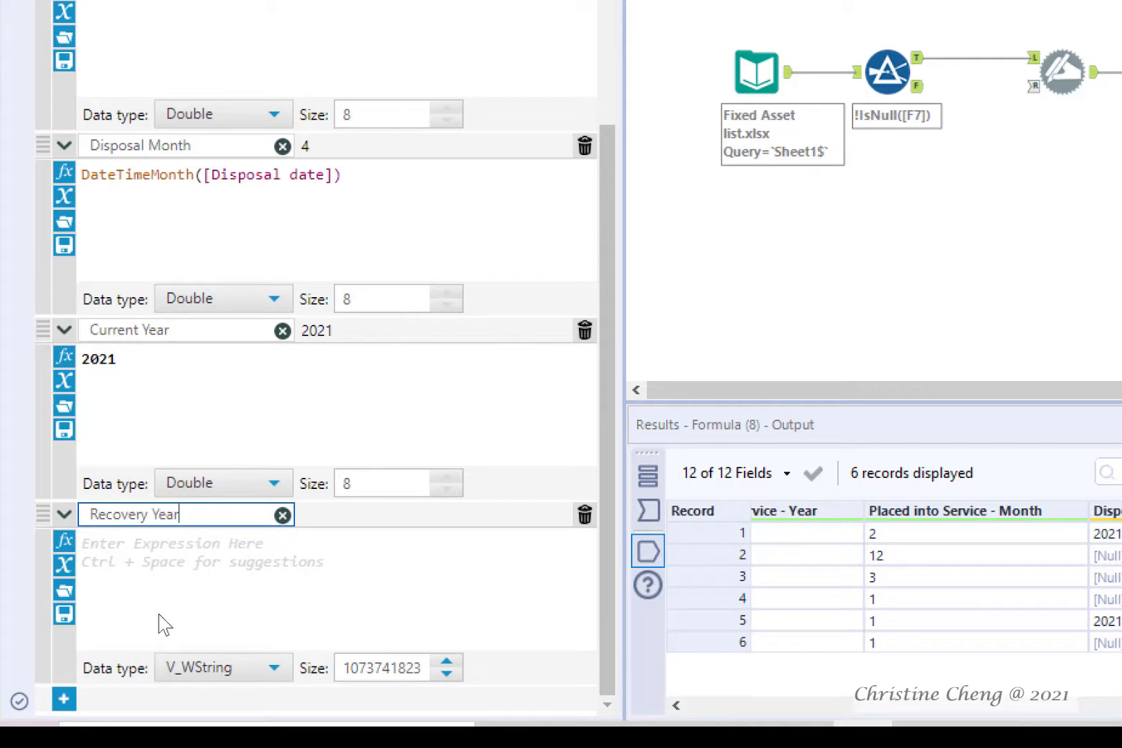
Enter [Current Year]-[Placed into Service - Year]+1 as its expression, stored as Int32.
left_click(148, 557)
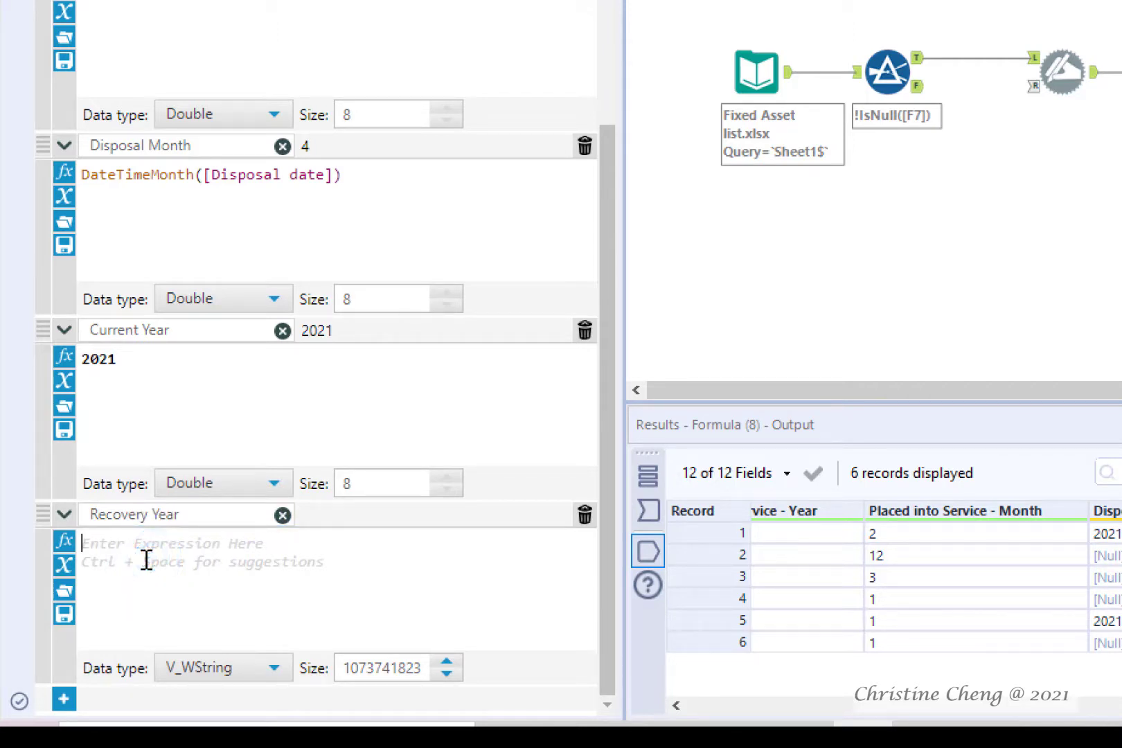
type("[c")
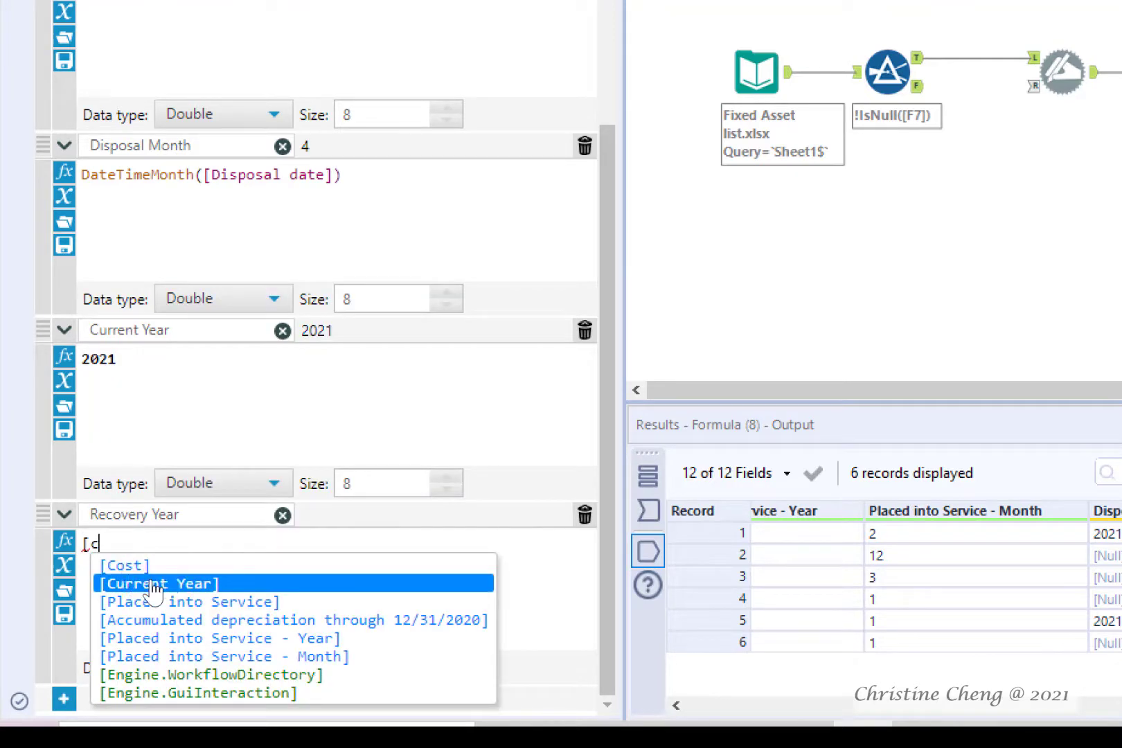
left_click(142, 582)
type("-")
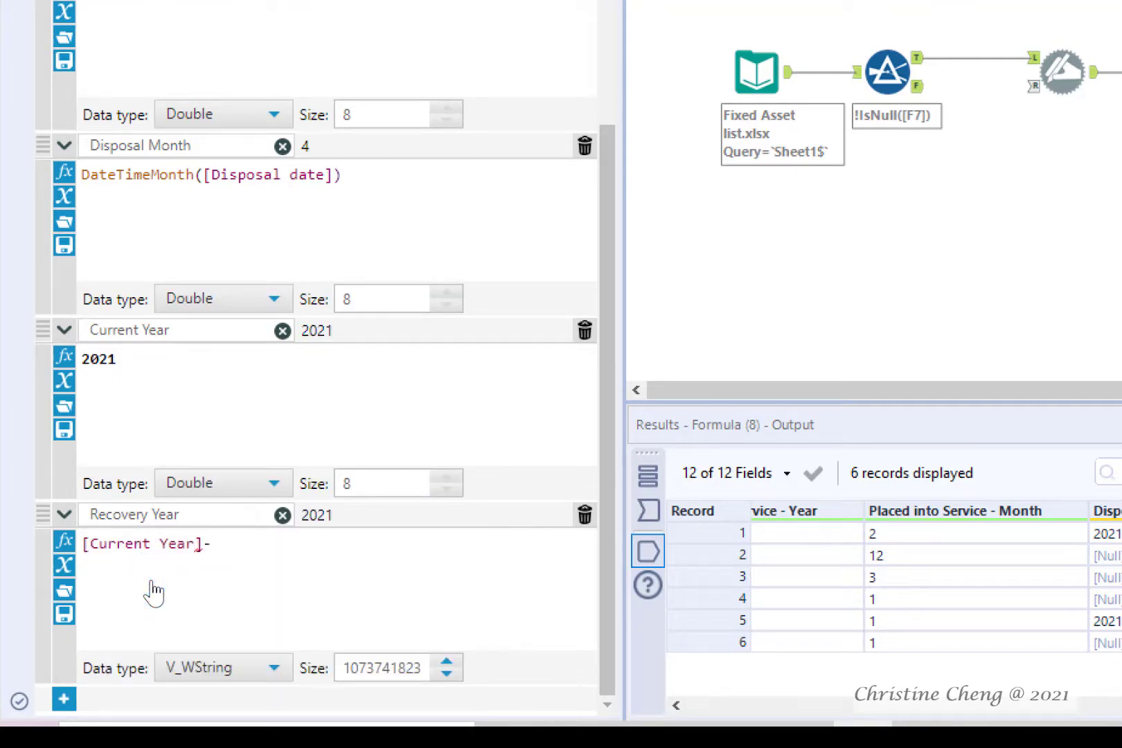
type("[pla")
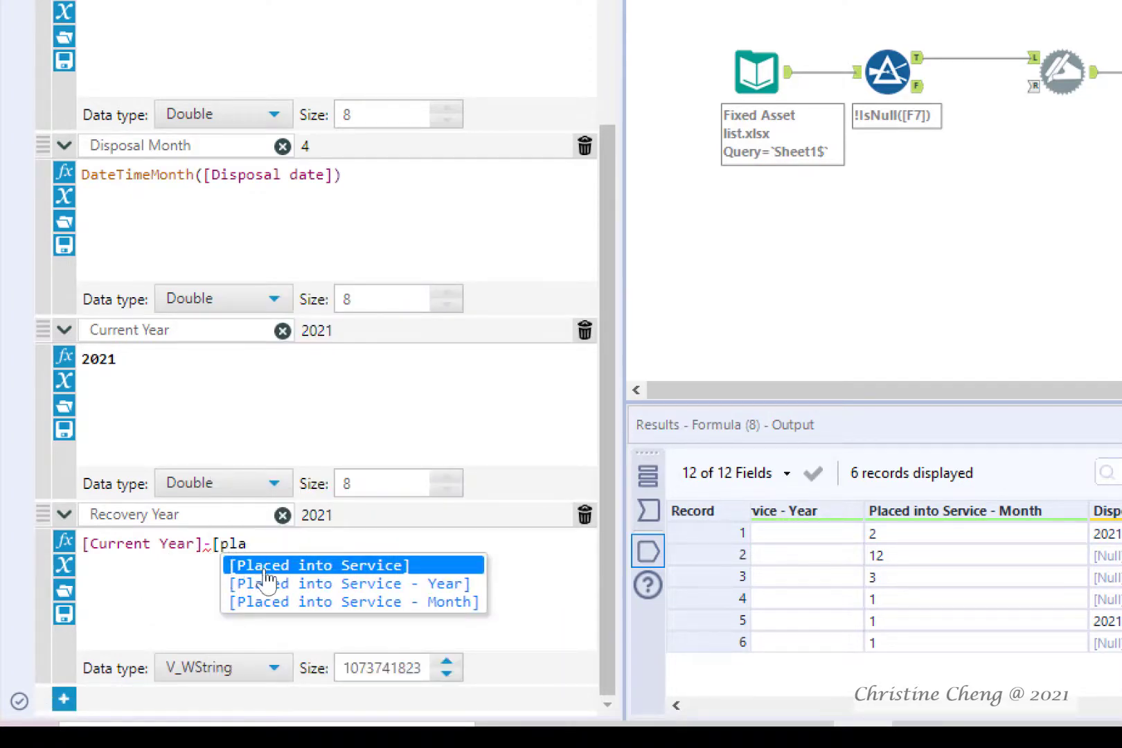
left_click(266, 584)
type("+1")
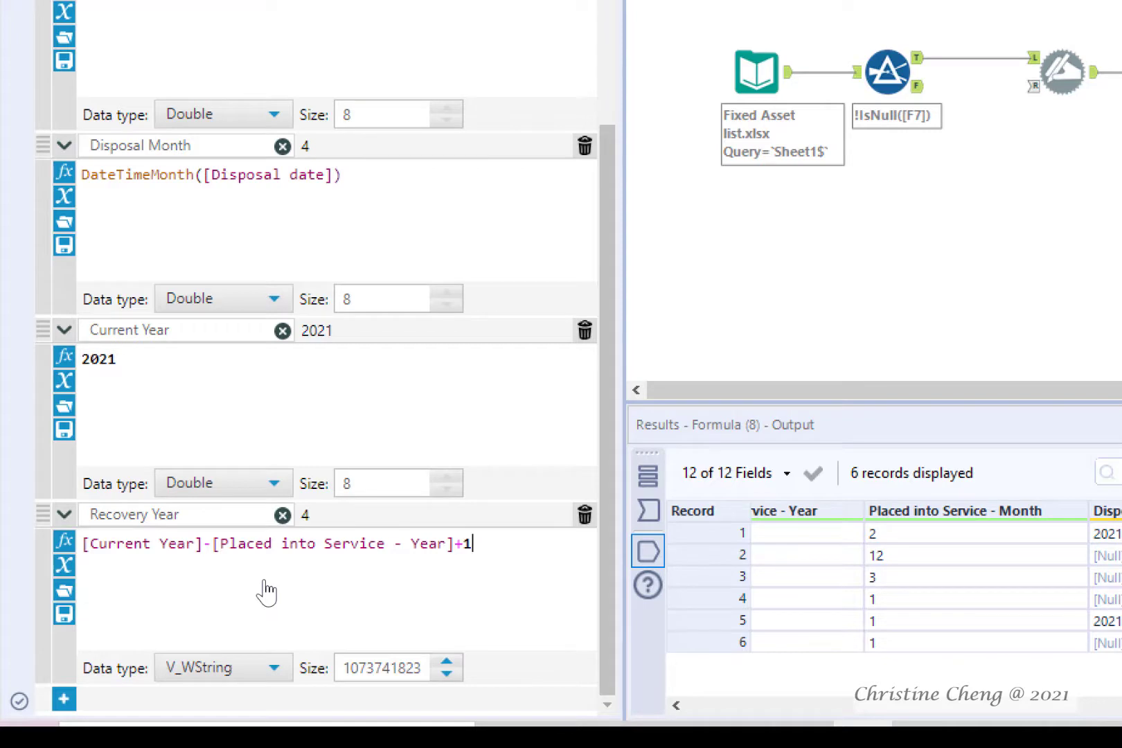
left_click(281, 666)
left_click(230, 547)
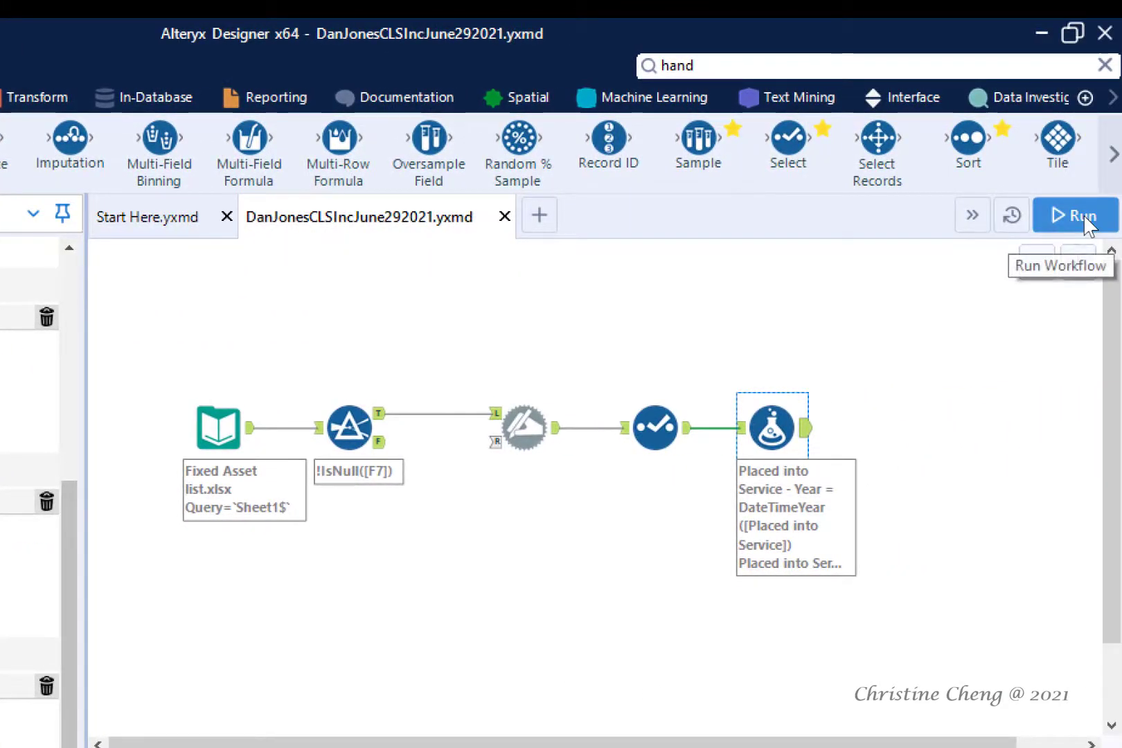
Run the workflow and view the Formula tool's 6 output records across 12 fields.
left_click(1084, 216)
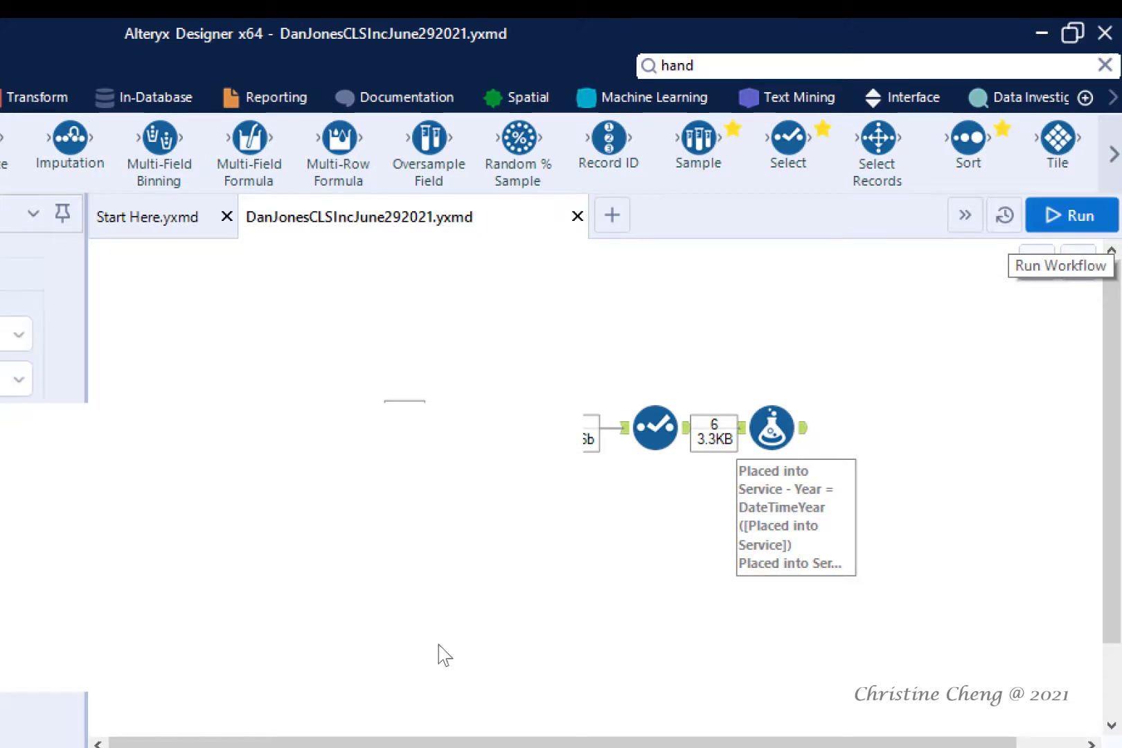
left_click(481, 658)
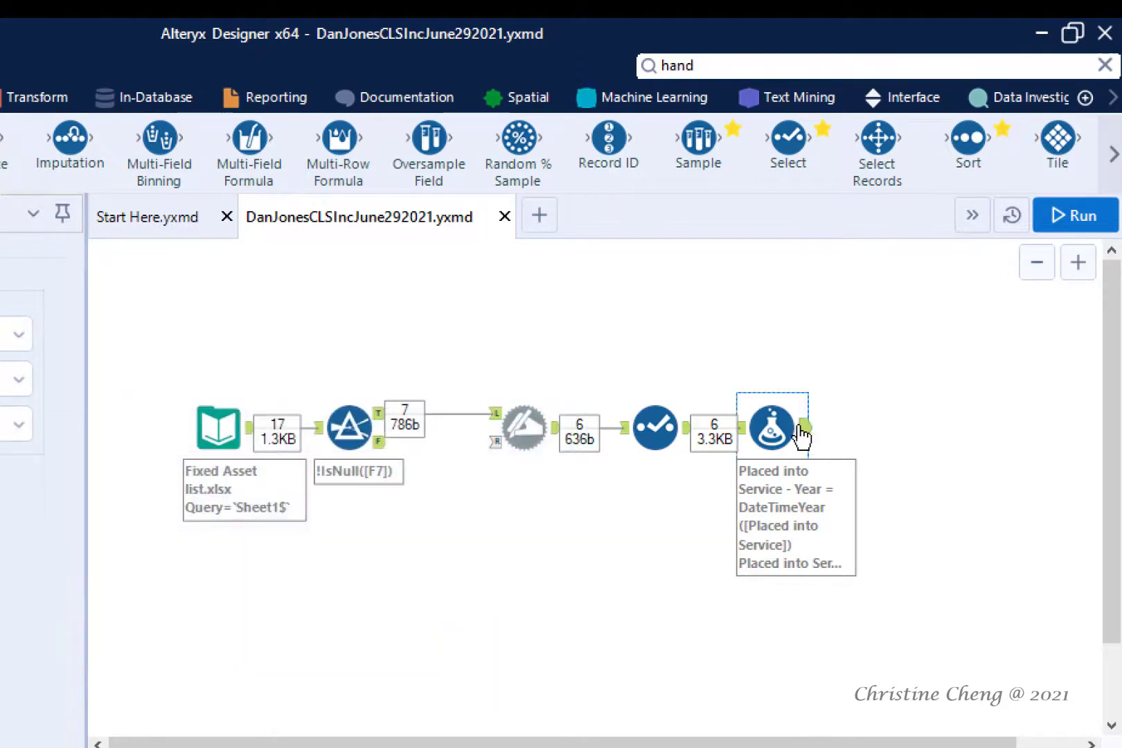
left_click(774, 426)
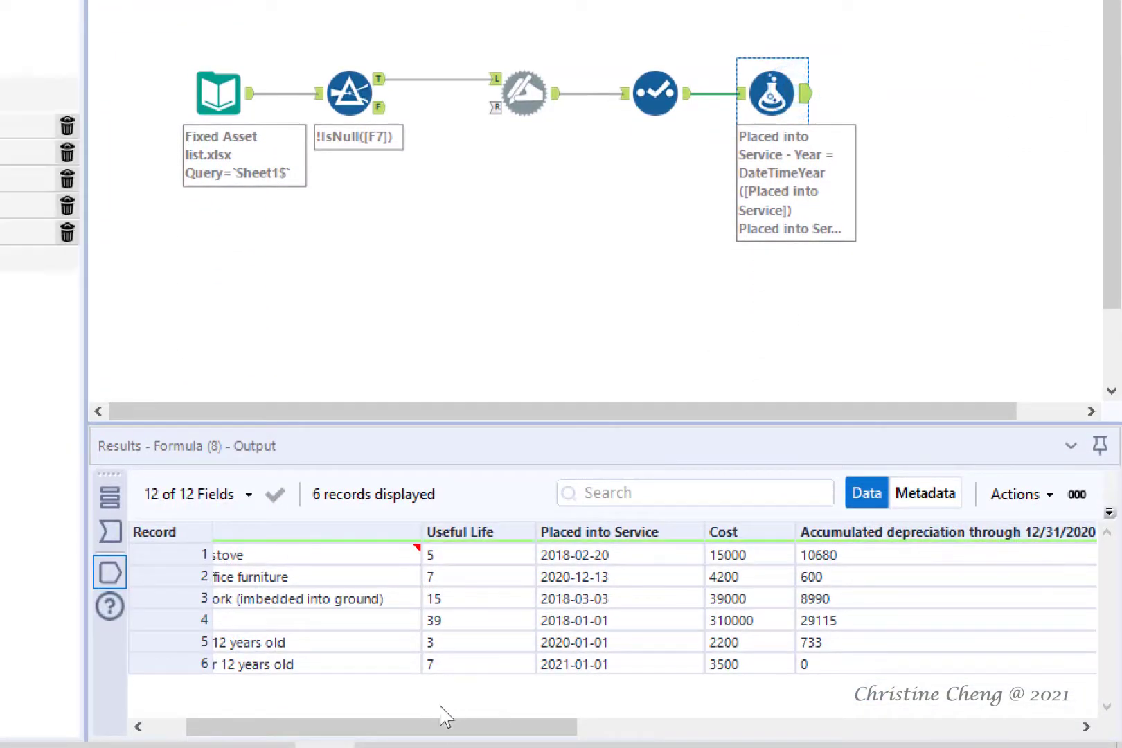
scroll(416, 734, "left", 3)
left_click_drag(403, 732, 895, 745)
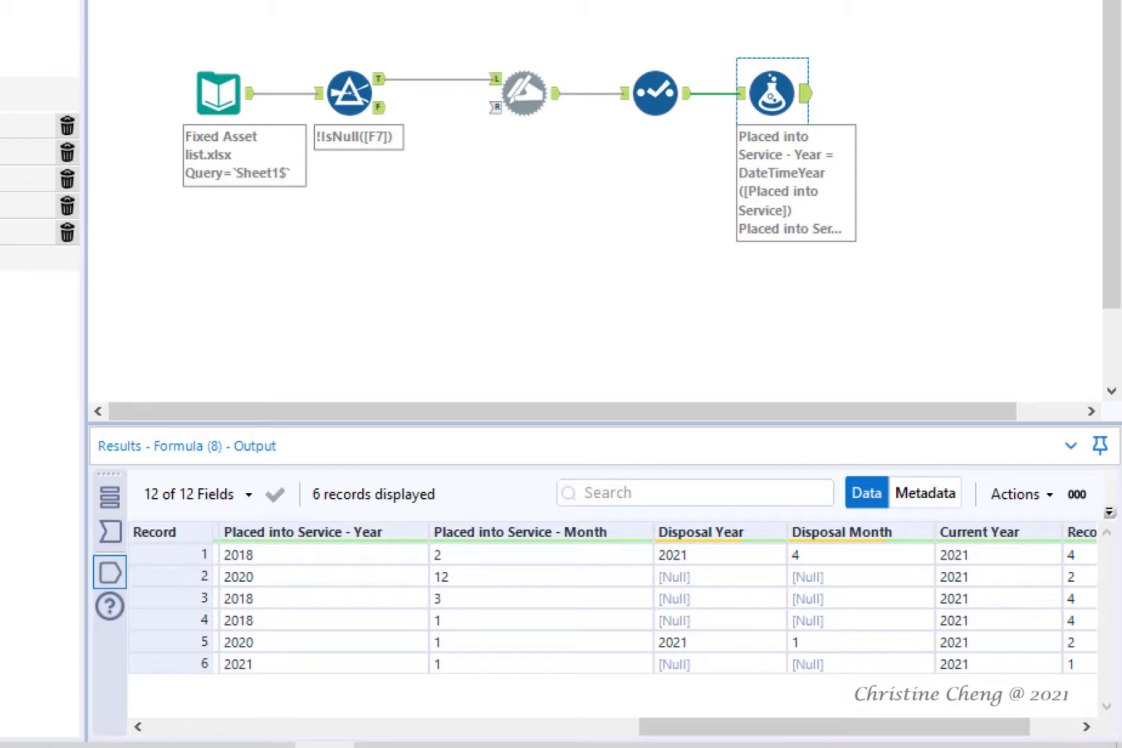